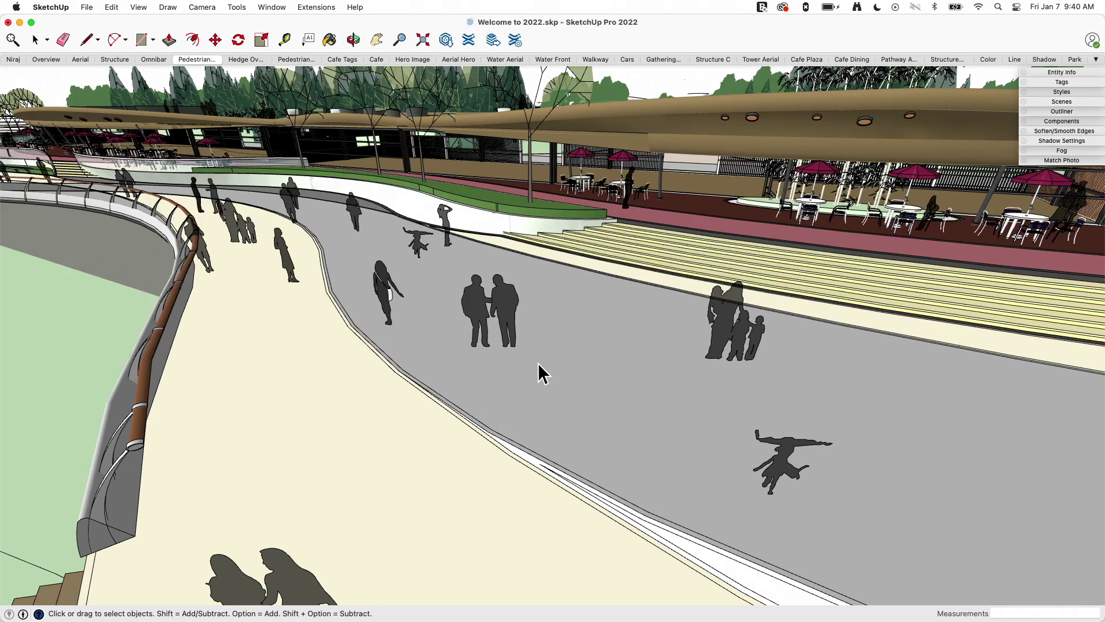
Zoom and orbit toward the couple on the walkway, then select the people silhouettes group
{"action": "scroll", "coordinate": [511, 354], "scroll_direction": "up", "scroll_amount": 2}
{"action": "key", "text": "o"}
{"action": "left_click_drag", "start_coordinate": [406, 301], "coordinate": [438, 331]}
{"action": "key", "text": "space"}
{"action": "scroll", "coordinate": [453, 284], "scroll_direction": "down", "scroll_amount": 2}
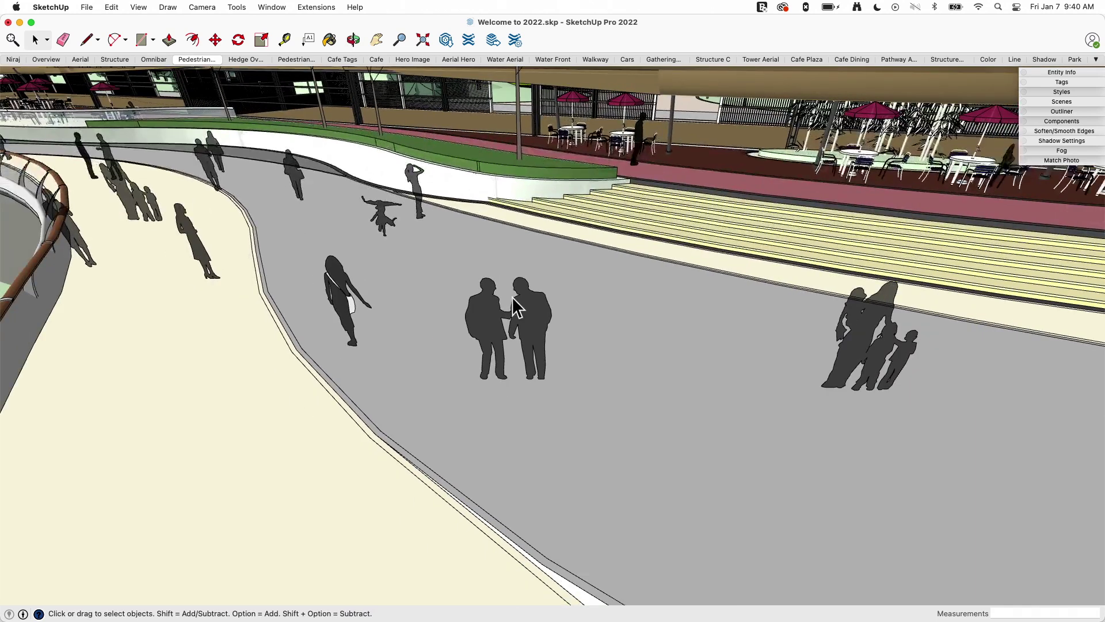
{"action": "left_click", "coordinate": [486, 313]}
Inside the people group, move the couple figure slightly left of its original spot
{"action": "double_click", "coordinate": [489, 325]}
{"action": "left_click", "coordinate": [495, 326]}
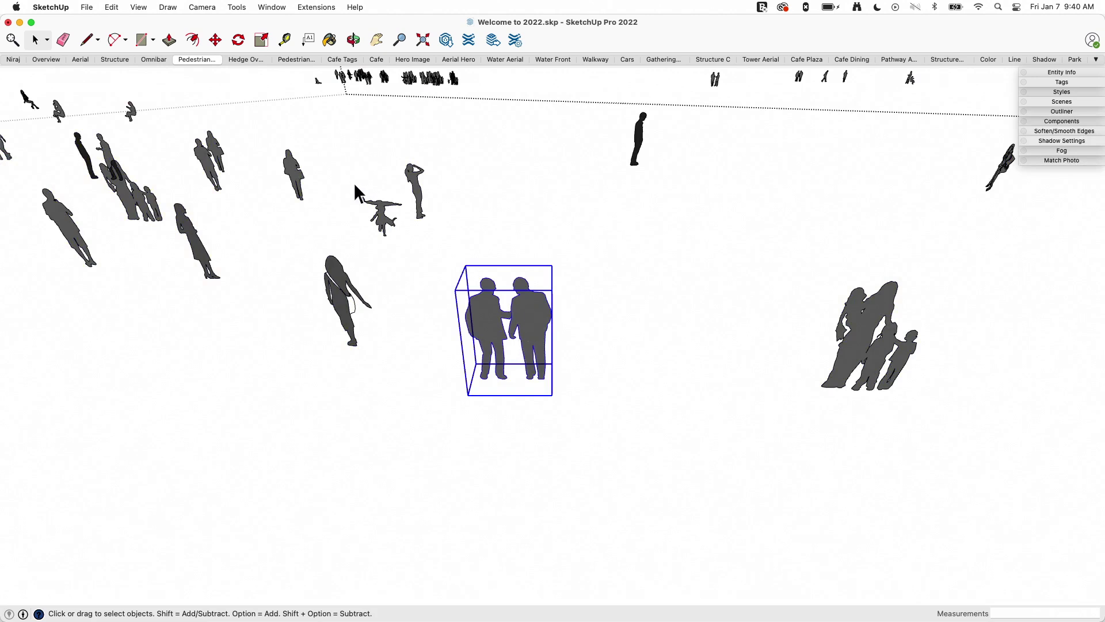
{"action": "left_click", "coordinate": [217, 40]}
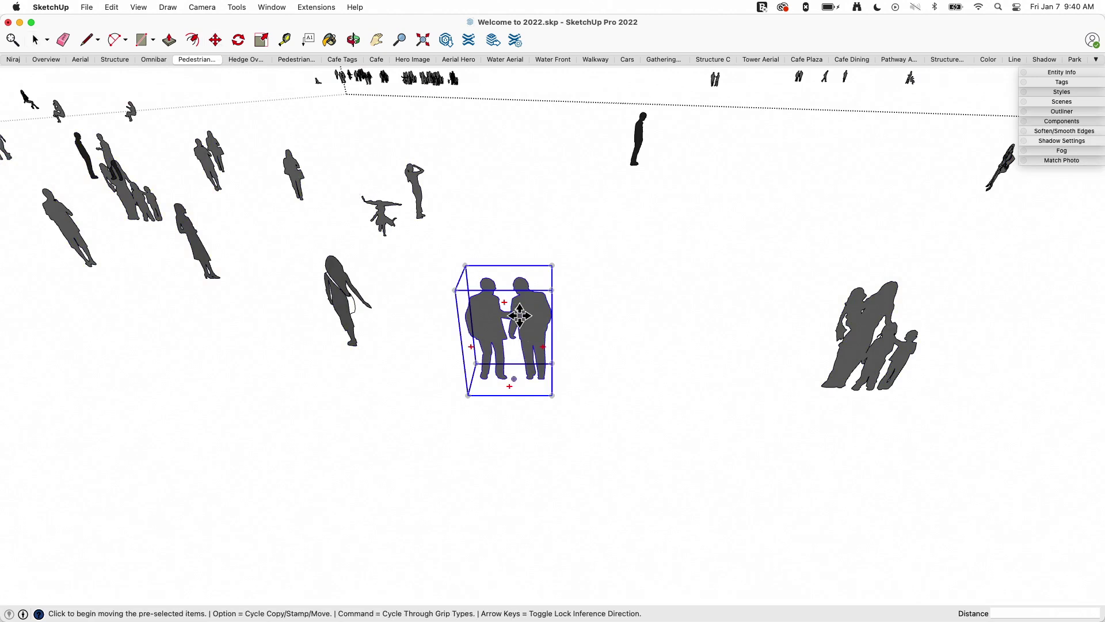
{"action": "left_click", "coordinate": [471, 405]}
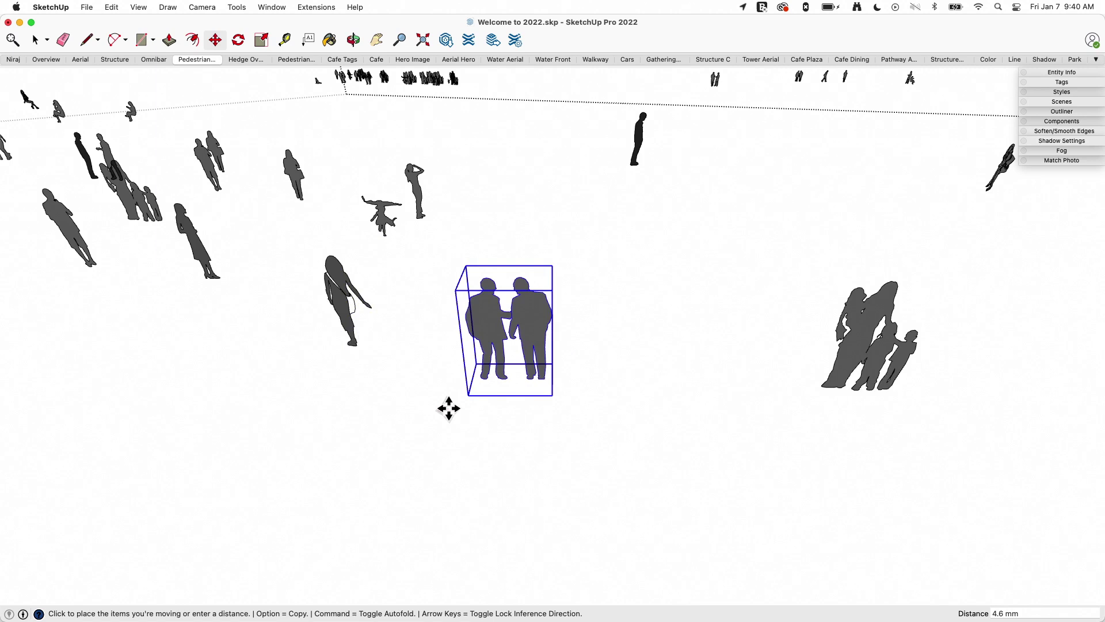
{"action": "left_click", "coordinate": [449, 408]}
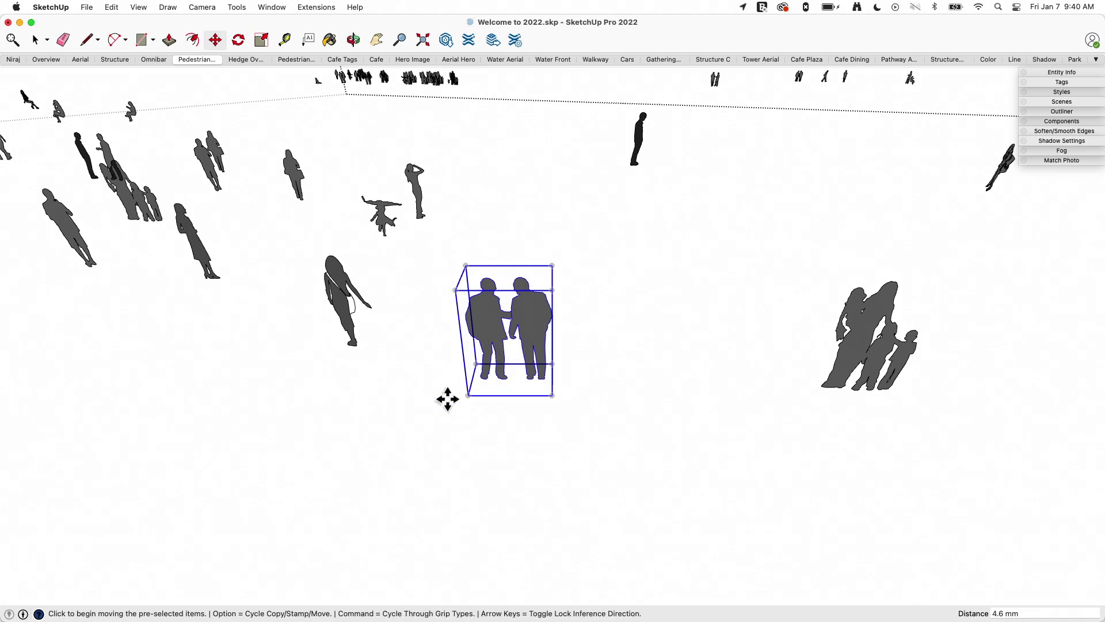
Place a copy of the couple on the right, next to the family figures
{"action": "left_click", "coordinate": [451, 405]}
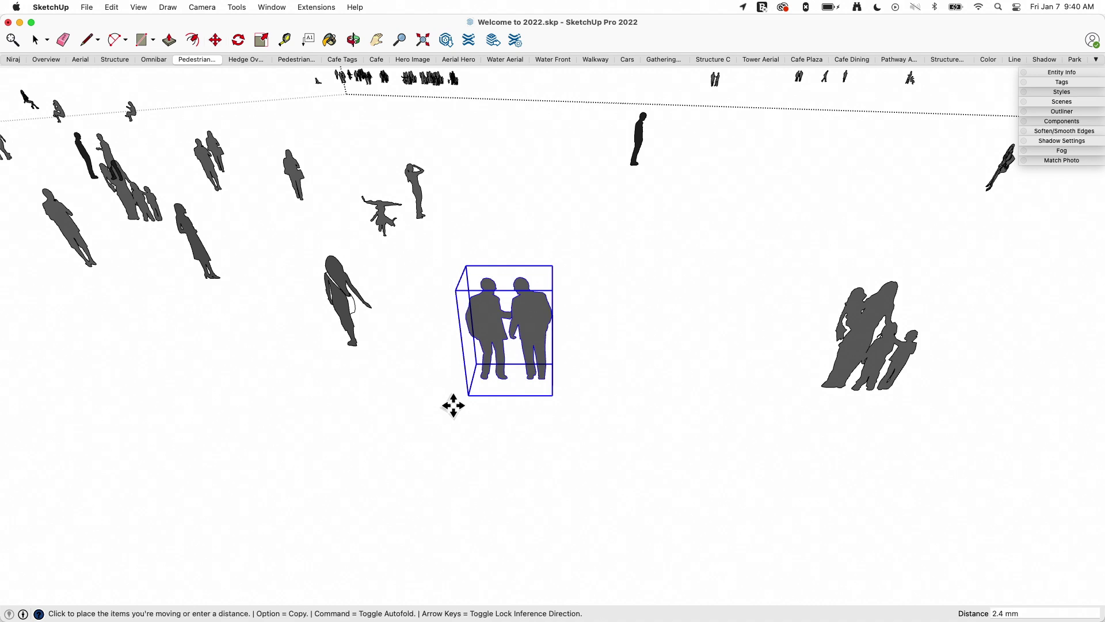
{"action": "key", "text": "alt"}
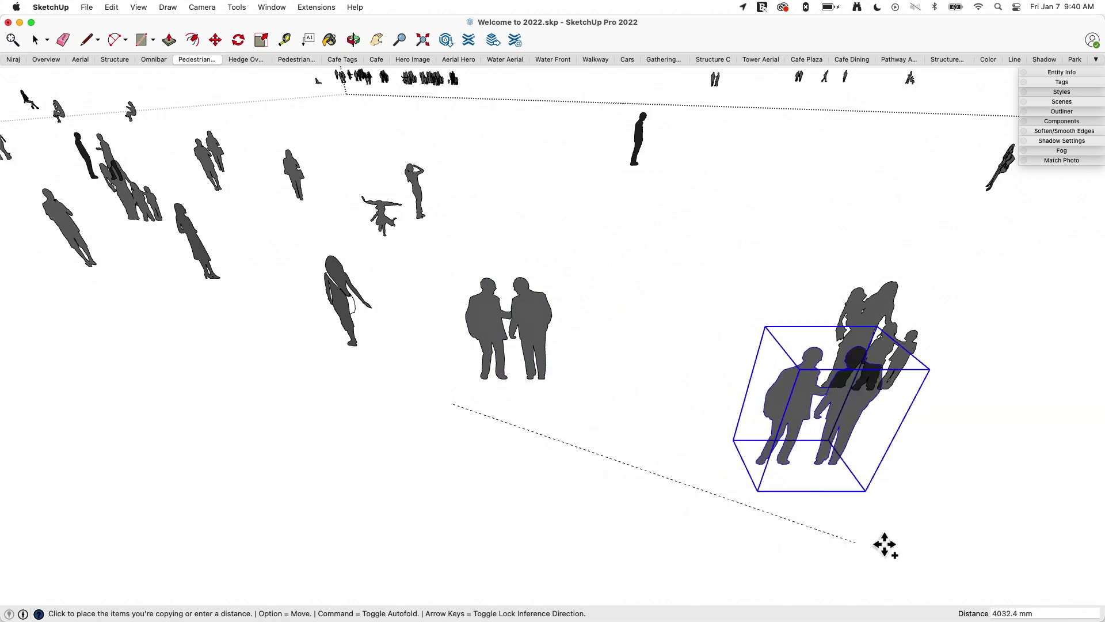
{"action": "left_click", "coordinate": [1067, 510]}
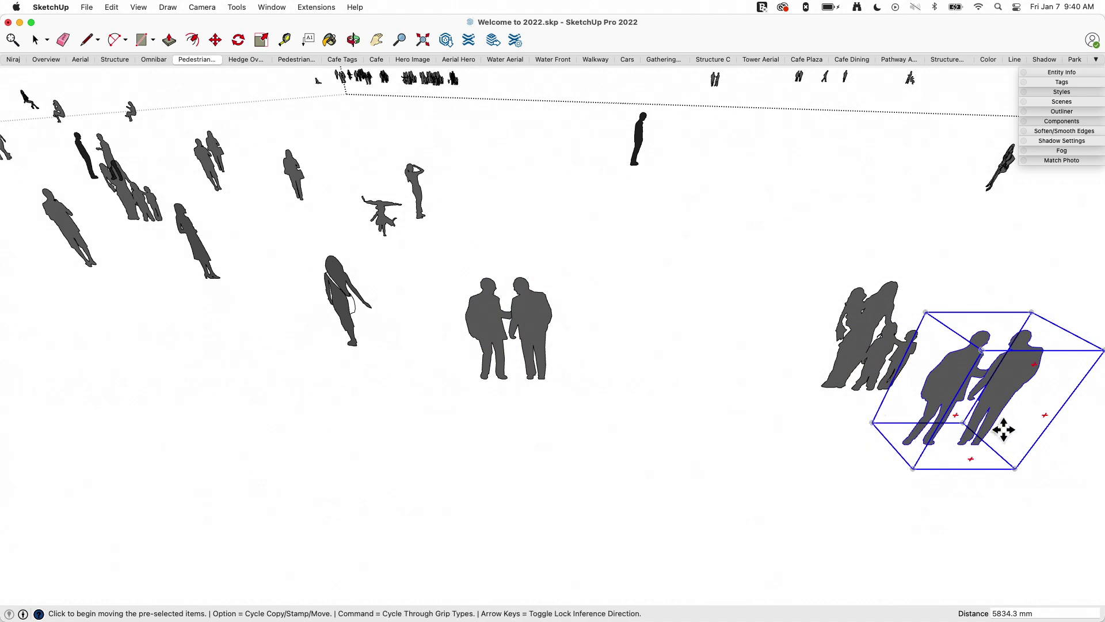
Cancel the pending move of the copy and select the original middle couple
{"action": "left_click", "coordinate": [893, 454]}
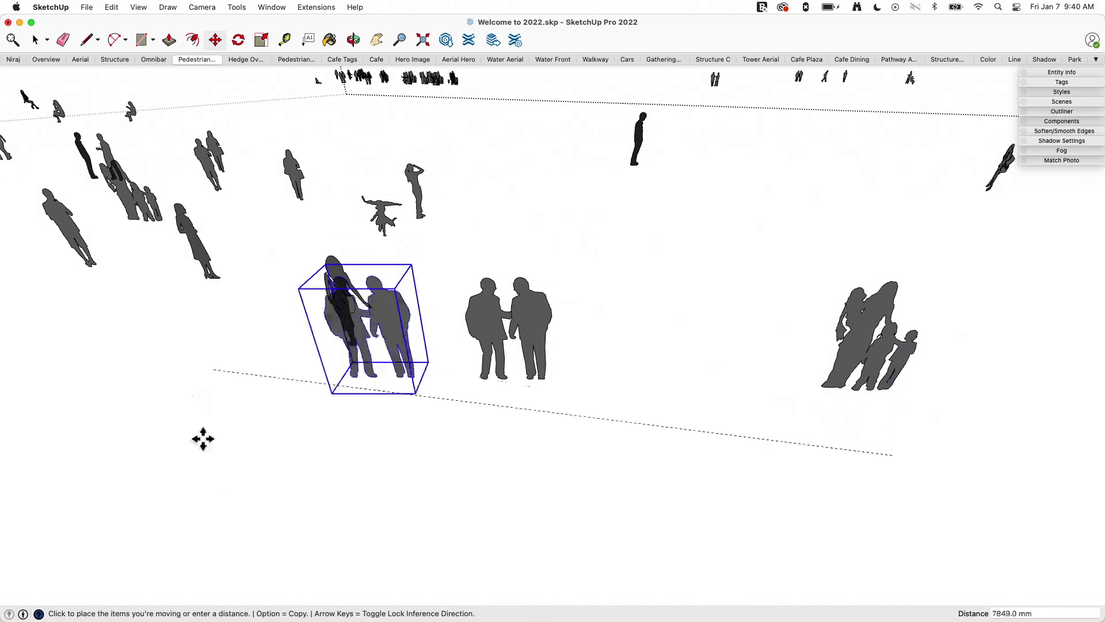
{"action": "key", "text": "Escape"}
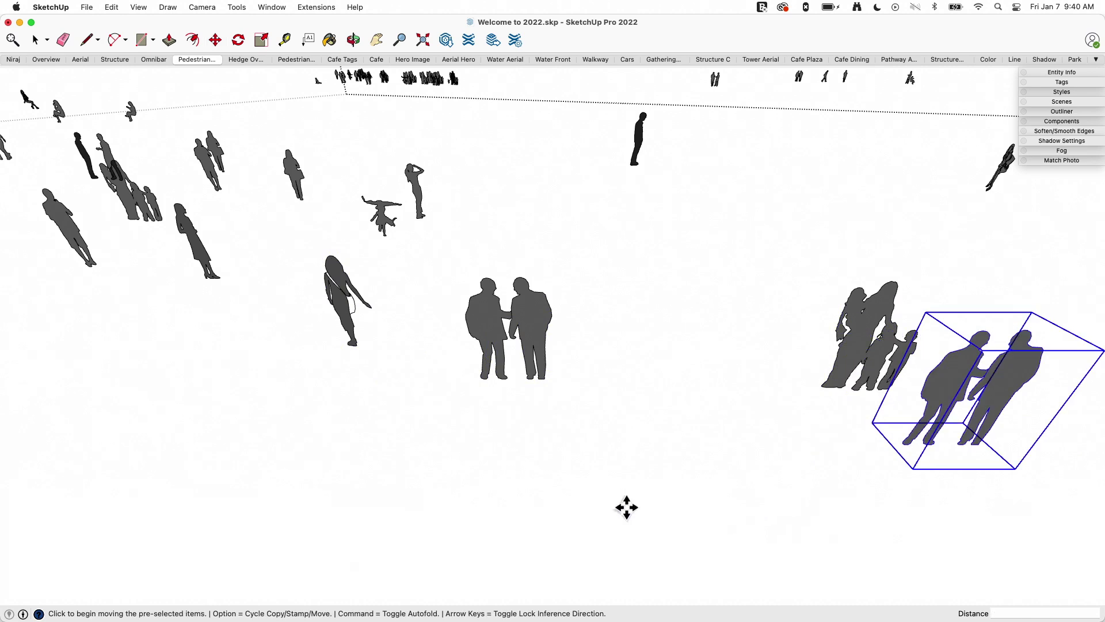
{"action": "key", "text": "space"}
{"action": "left_click", "coordinate": [477, 340]}
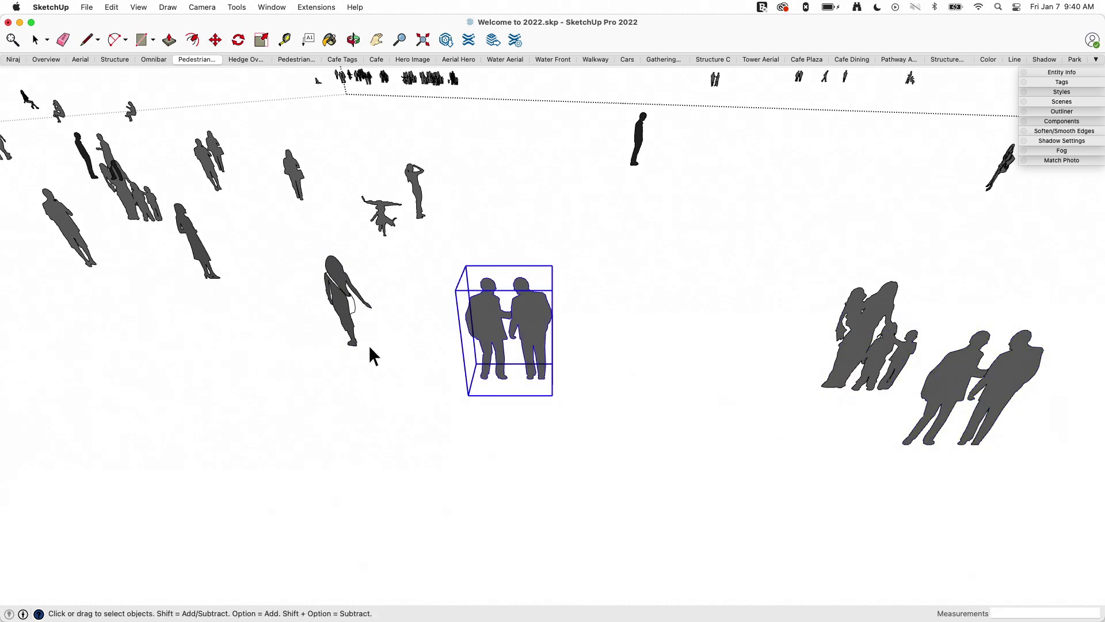
{"action": "left_click", "coordinate": [340, 314]}
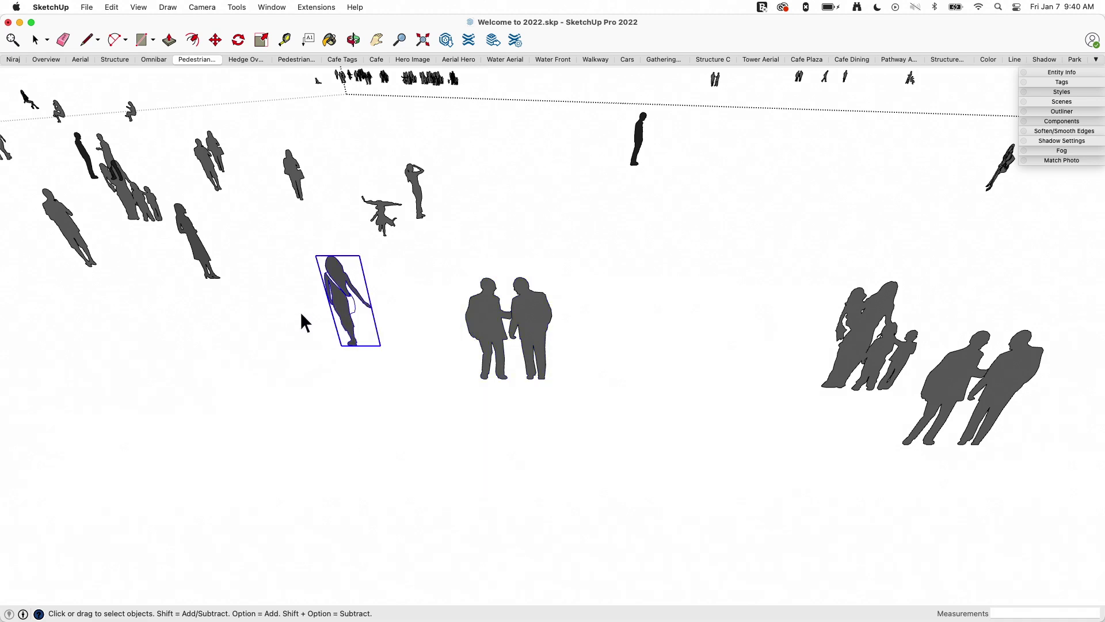
{"action": "left_click", "coordinate": [214, 39]}
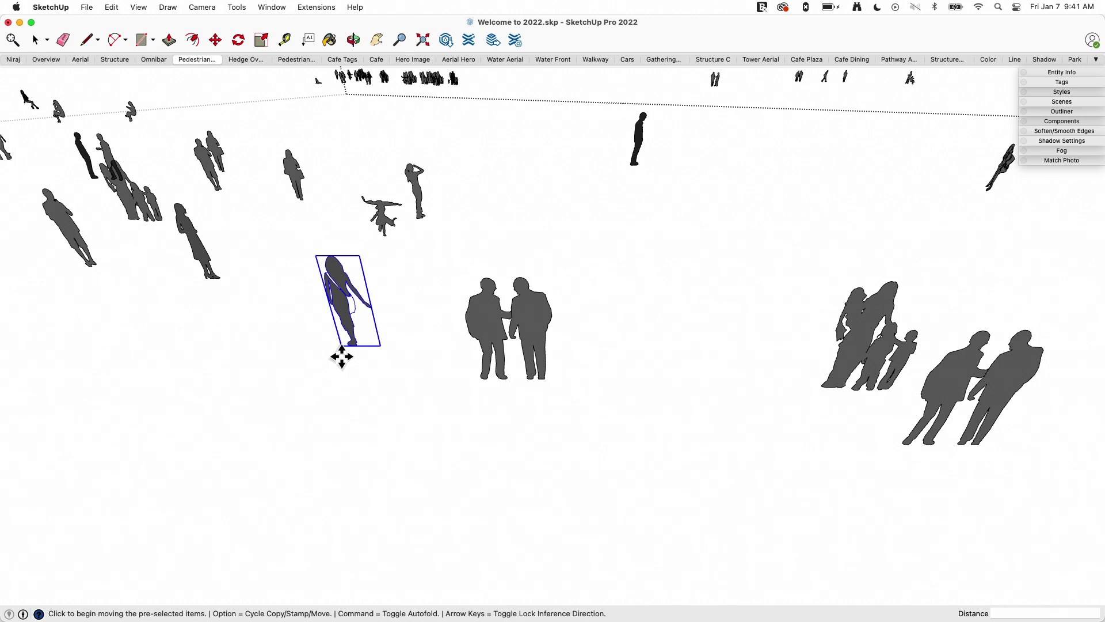
{"action": "key", "text": "alt"}
{"action": "key", "text": "alt"}
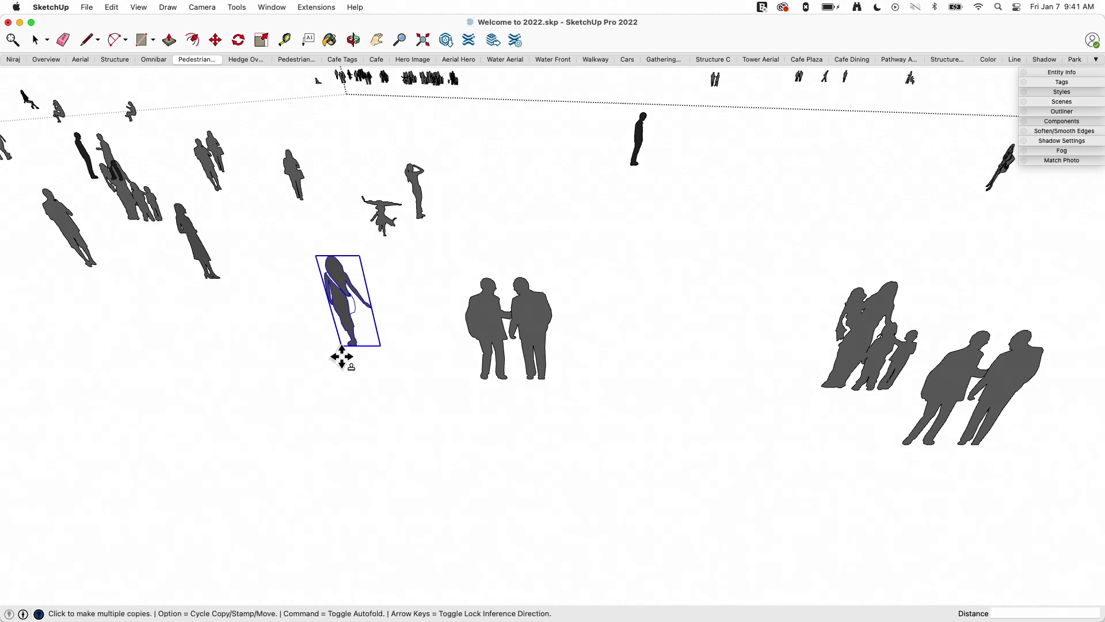
{"action": "key", "text": "alt"}
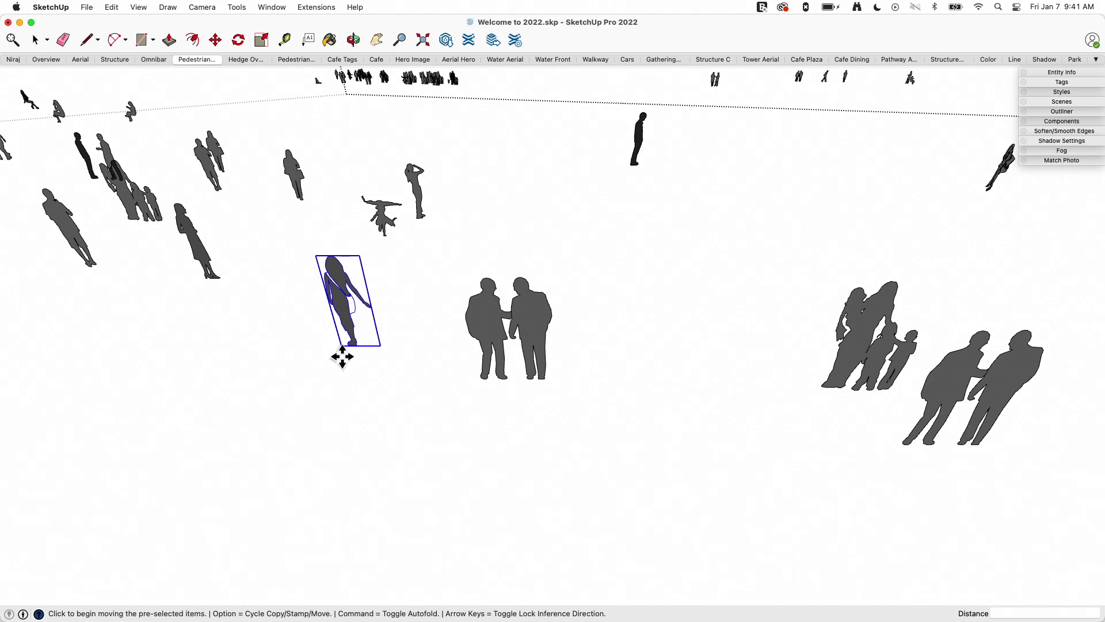
{"action": "key", "text": "alt"}
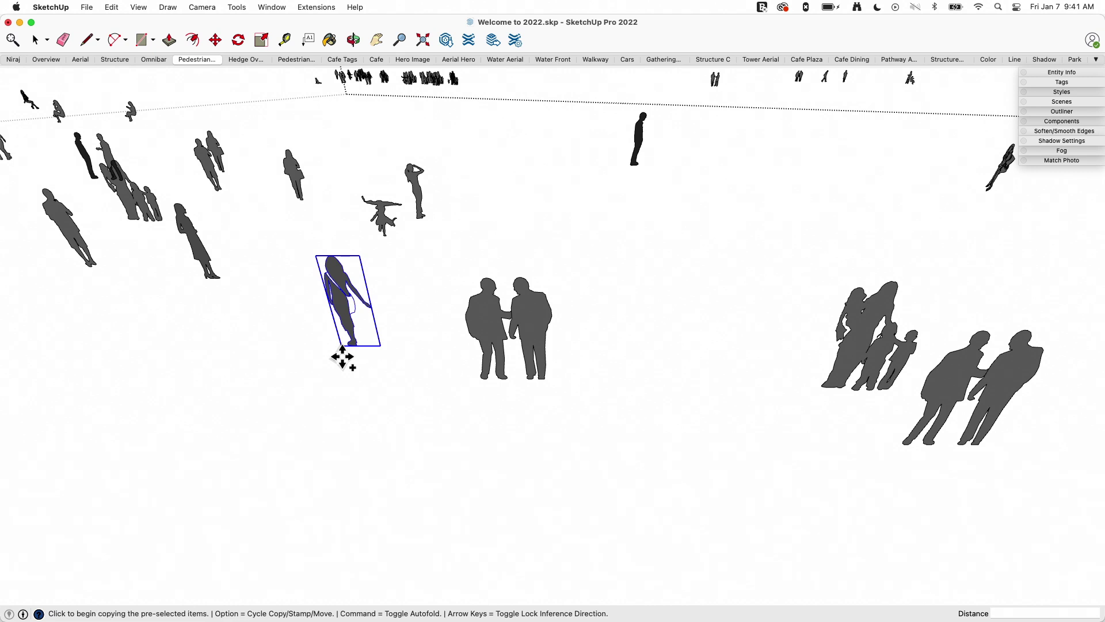
{"action": "key", "text": "alt"}
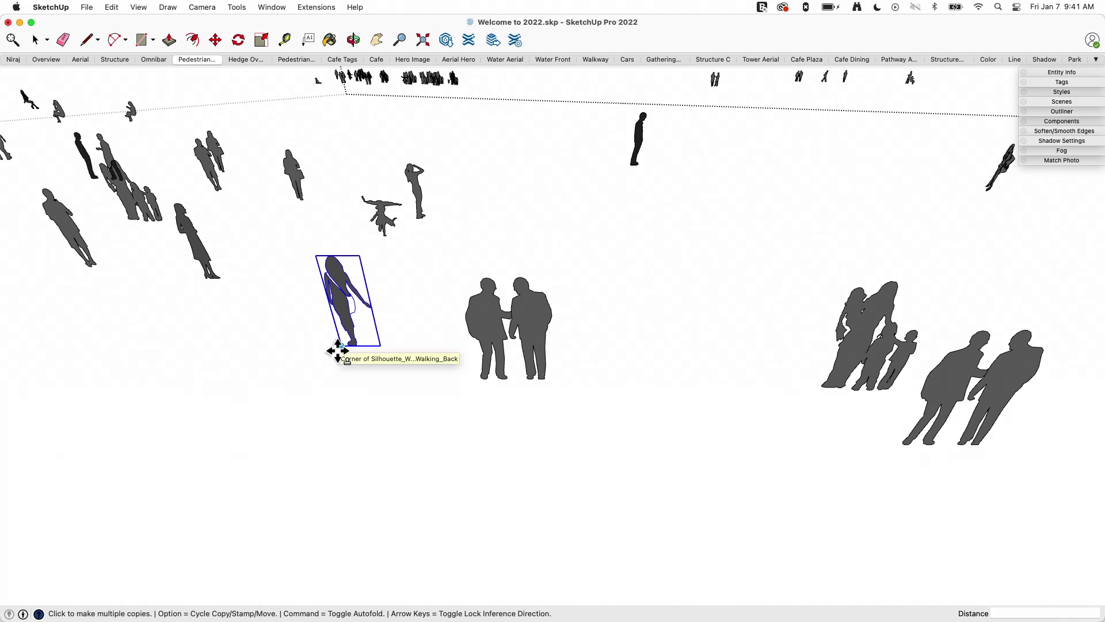
{"action": "left_click", "coordinate": [338, 349]}
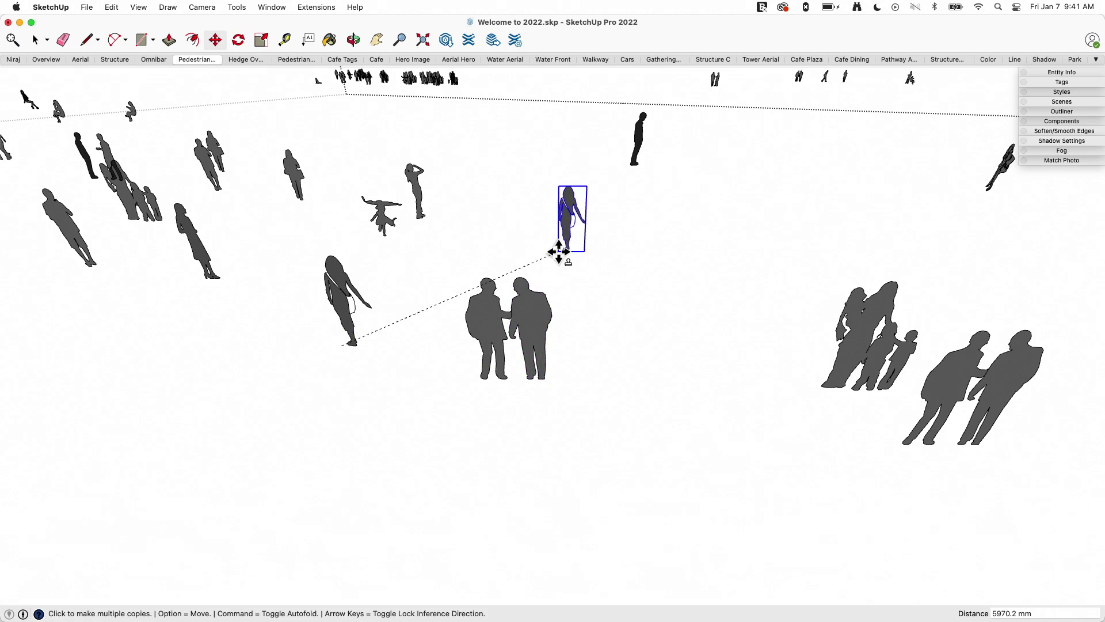
Stamp walking-woman copies behind the couple and in the foreground, and set the carried figure down
{"action": "left_click", "coordinate": [707, 362]}
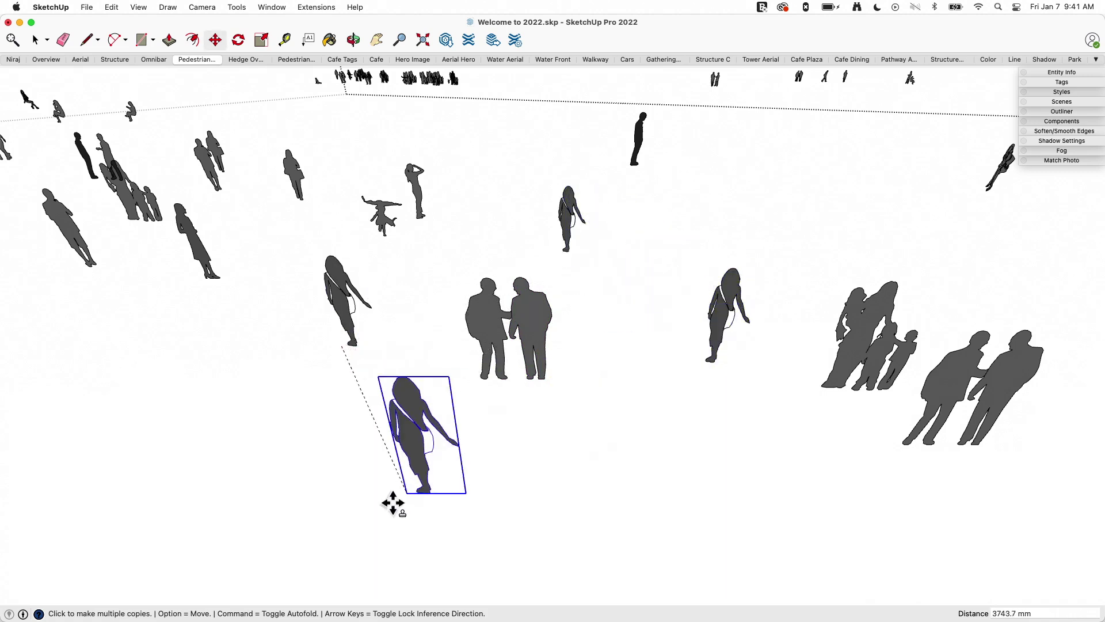
{"action": "left_click", "coordinate": [638, 553]}
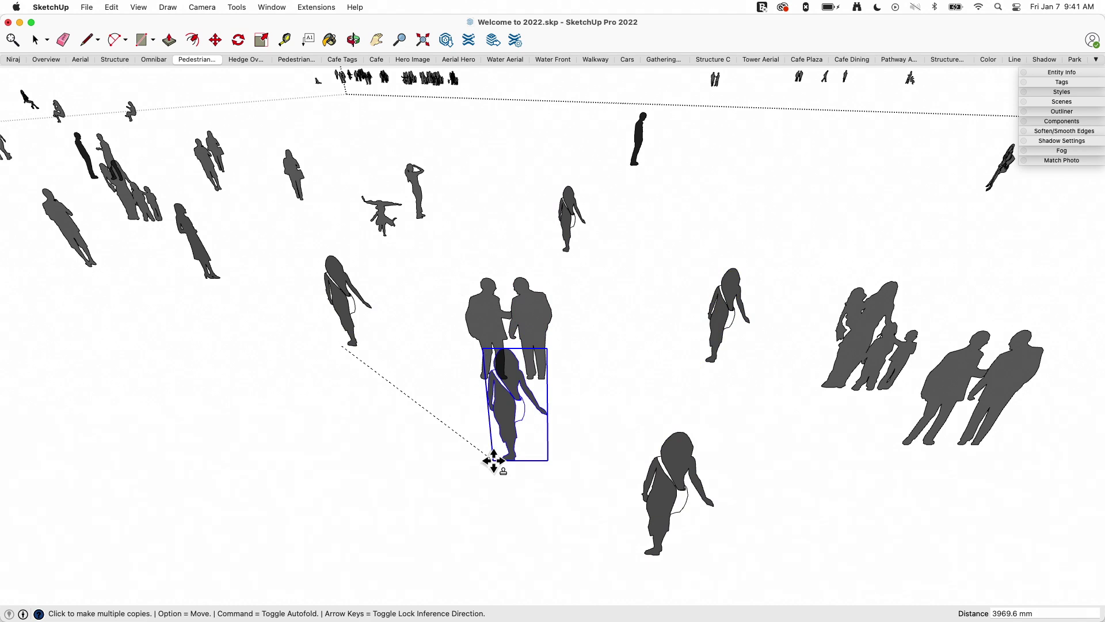
{"action": "key", "text": "alt"}
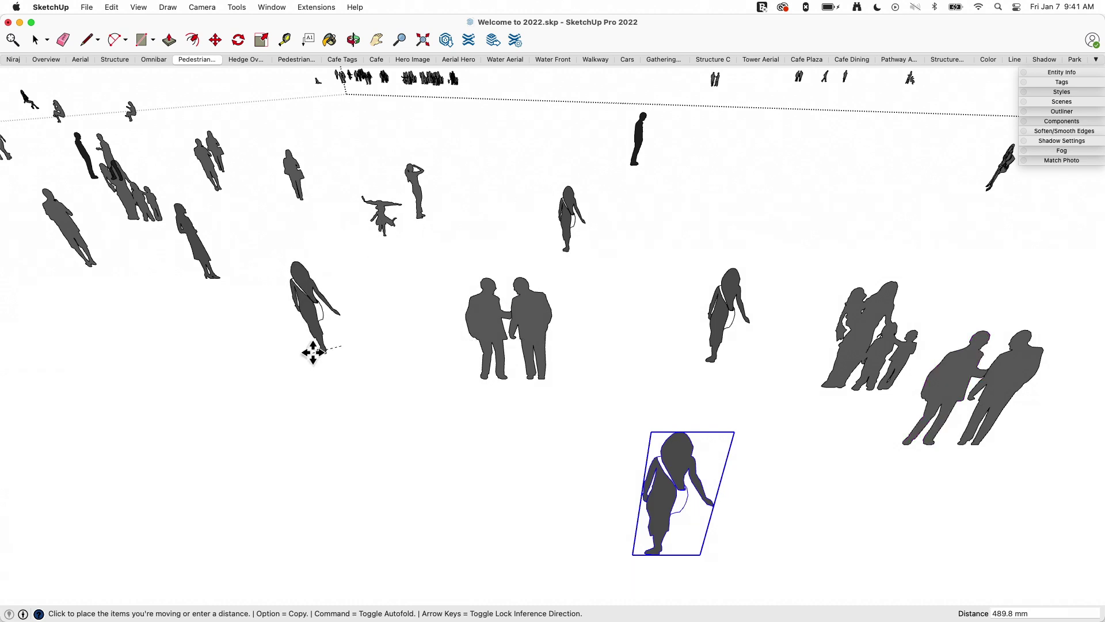
{"action": "left_click", "coordinate": [342, 351]}
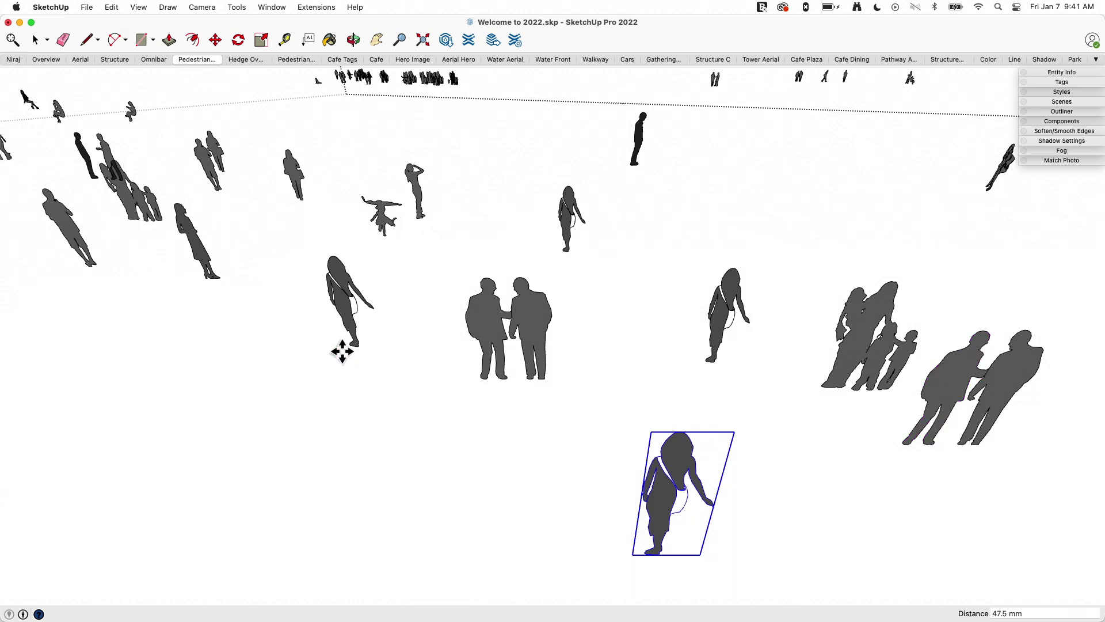
Nudge the front woman copy up-left and add another woman copy to its right
{"action": "left_click", "coordinate": [654, 541]}
{"action": "left_click", "coordinate": [586, 505]}
{"action": "key", "text": "alt"}
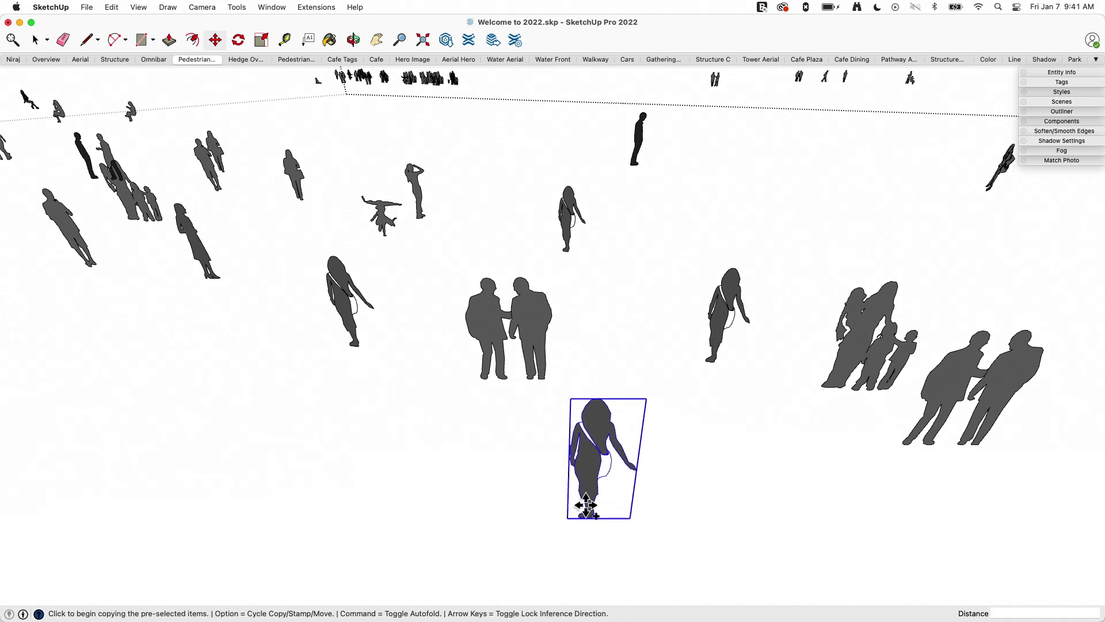
{"action": "left_click", "coordinate": [592, 514]}
{"action": "left_click", "coordinate": [765, 529]}
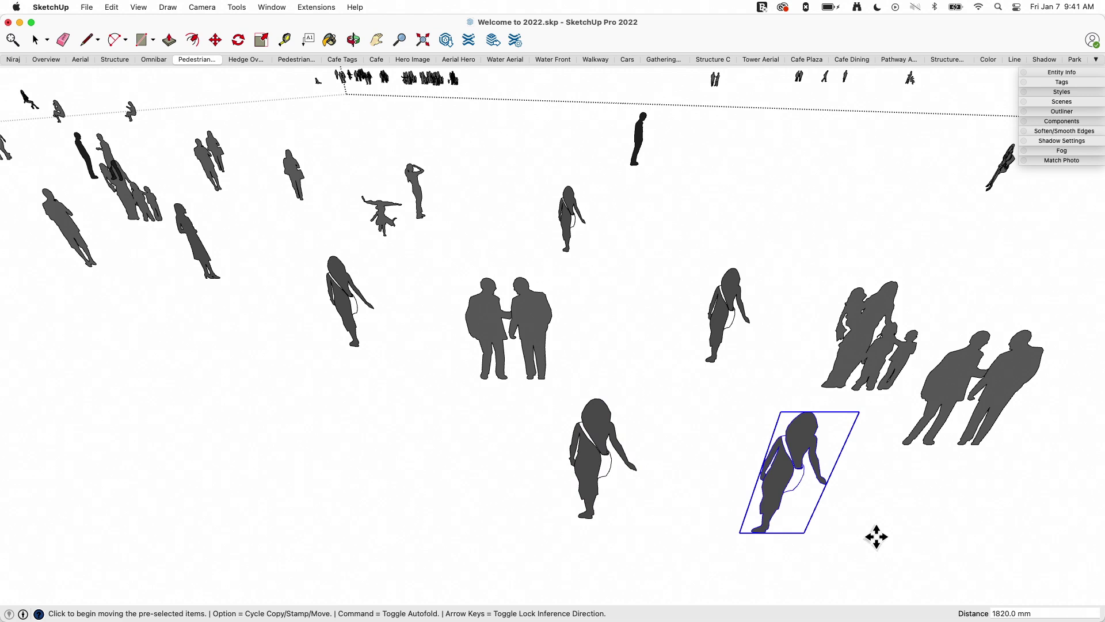
{"action": "key", "text": "alt"}
{"action": "left_click", "coordinate": [767, 527]}
Copy the lower-right walking figure to two more spots on the walkway
{"action": "left_click", "coordinate": [891, 545]}
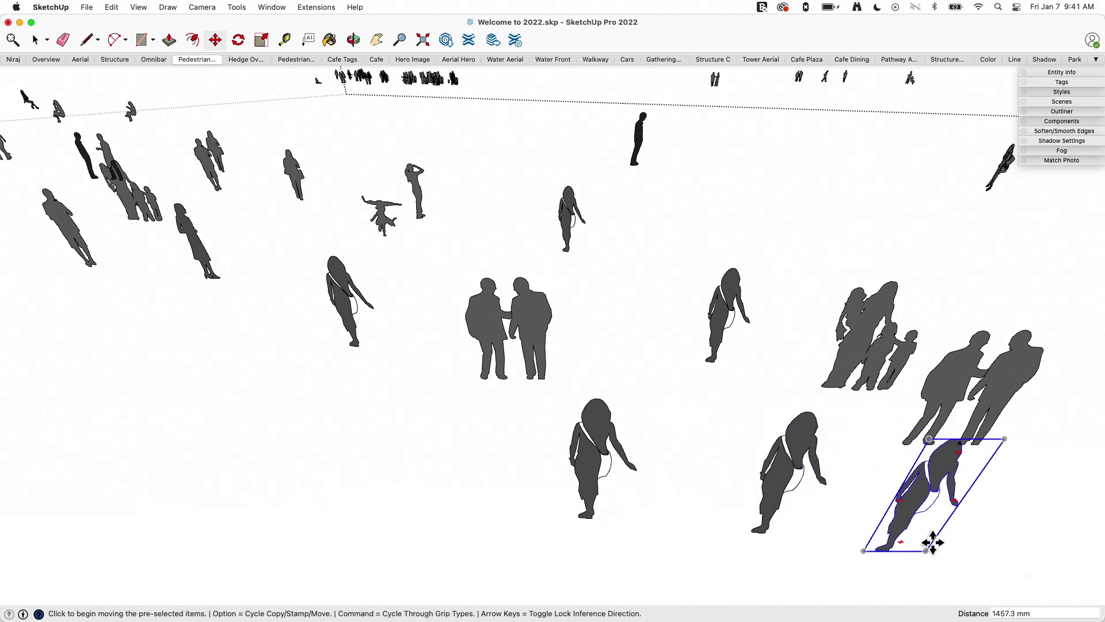
{"action": "key", "text": "alt"}
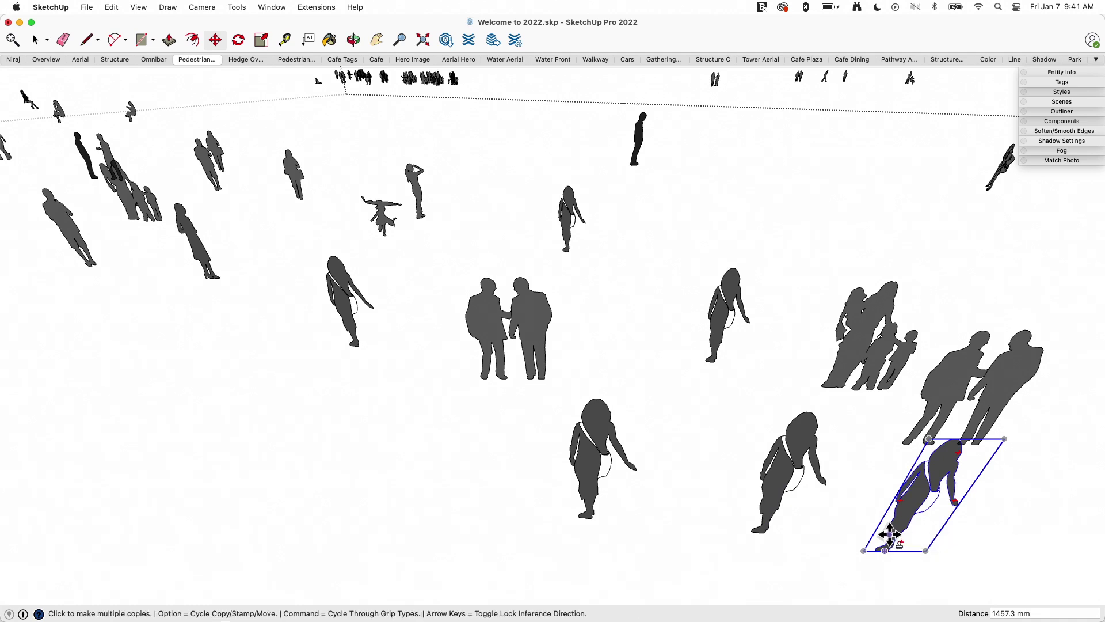
{"action": "left_click", "coordinate": [889, 537]}
{"action": "left_click", "coordinate": [712, 400]}
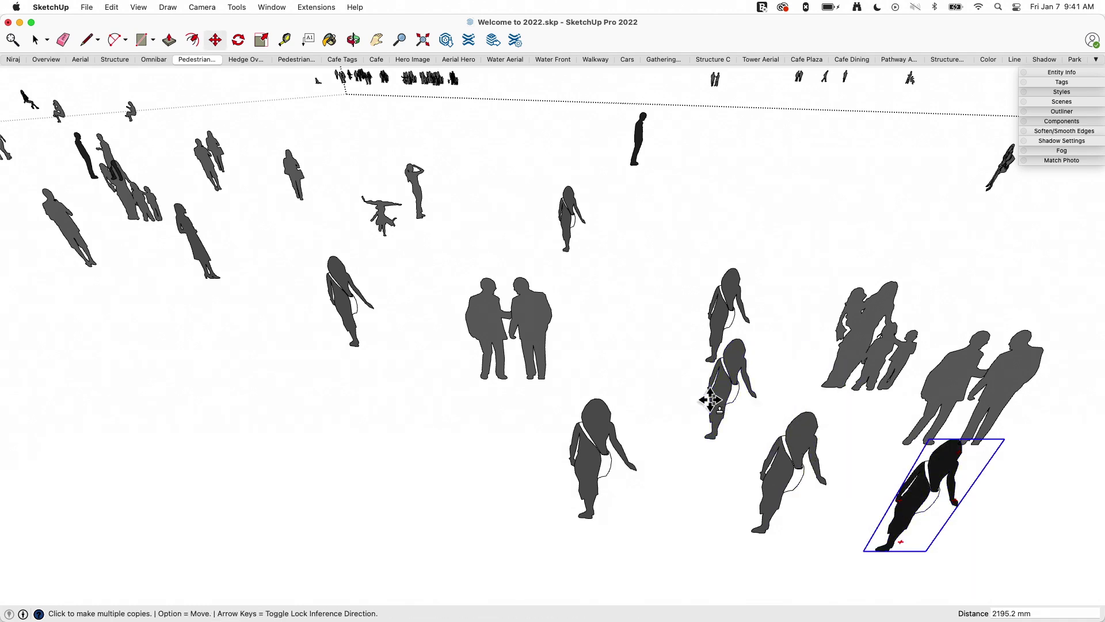
{"action": "left_click", "coordinate": [712, 400]}
{"action": "left_click", "coordinate": [621, 326]}
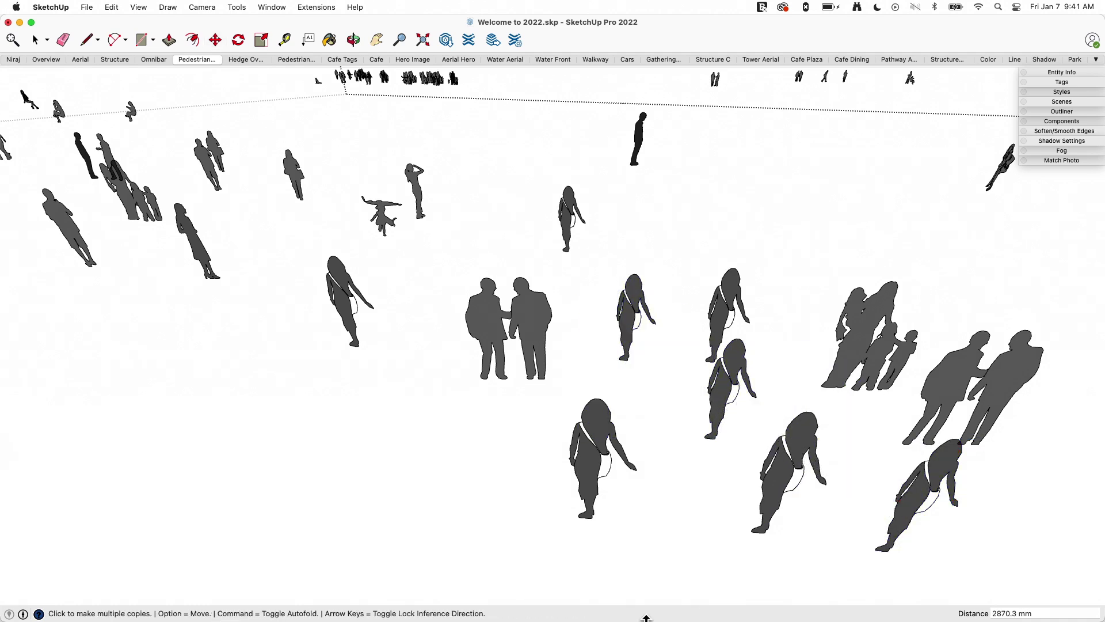
{"action": "left_click", "coordinate": [633, 334]}
{"action": "key", "text": "Escape"}
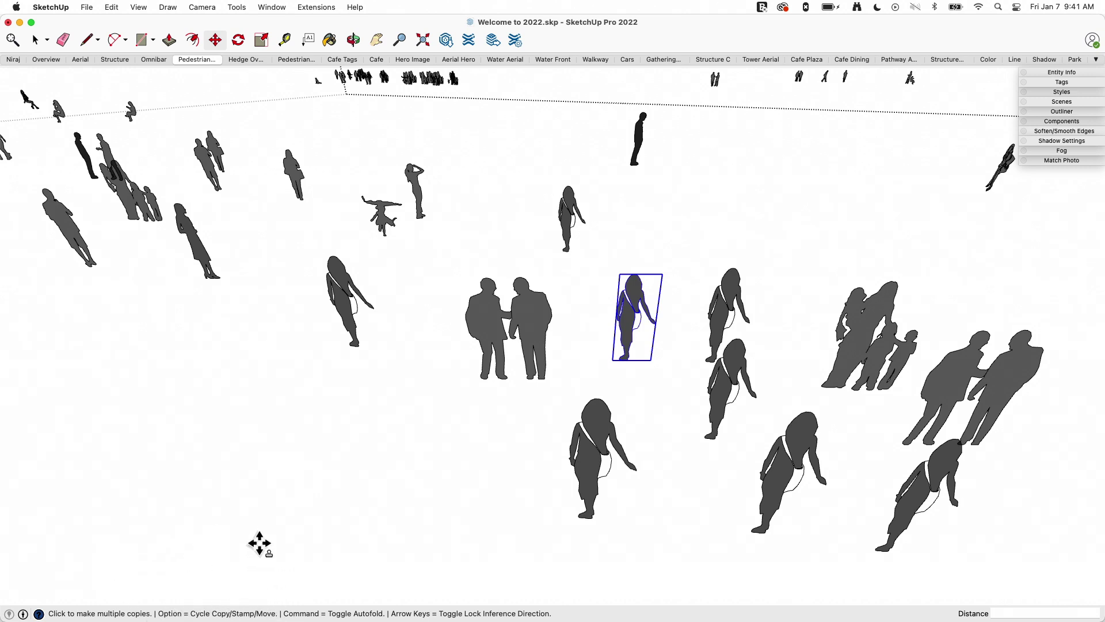
{"action": "key", "text": "alt"}
{"action": "key", "text": "alt"}
{"action": "key", "text": "alt"}
{"action": "key", "text": "alt"}
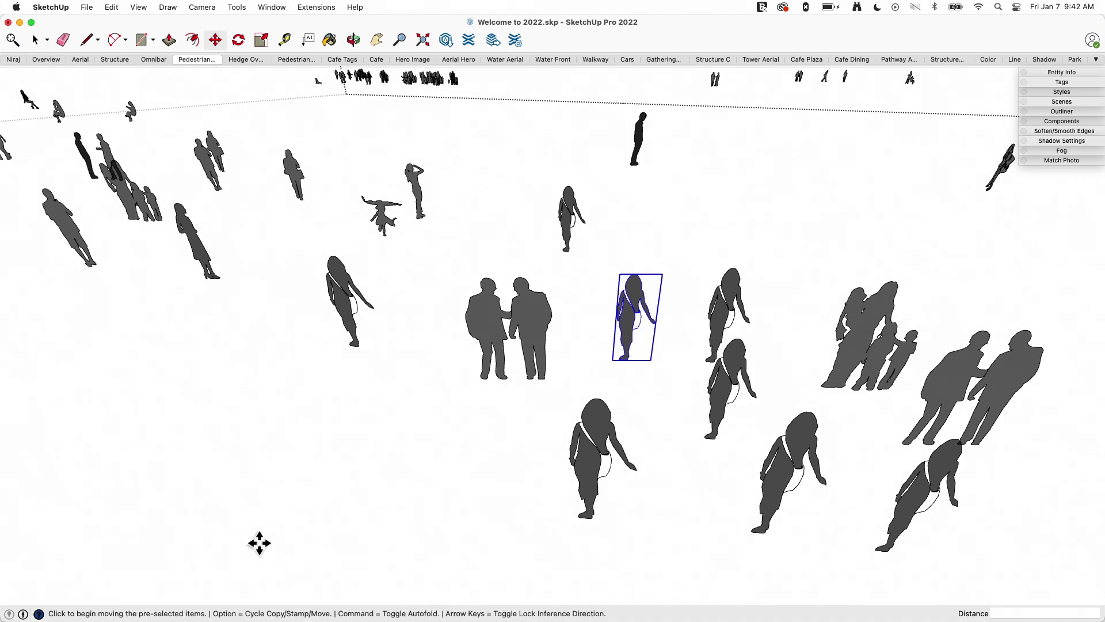
{"action": "key", "text": "alt"}
{"action": "key", "text": "alt"}
{"action": "key", "text": "alt"}
{"action": "key", "text": "alt"}
{"action": "key", "text": "alt"}
{"action": "key", "text": "alt"}
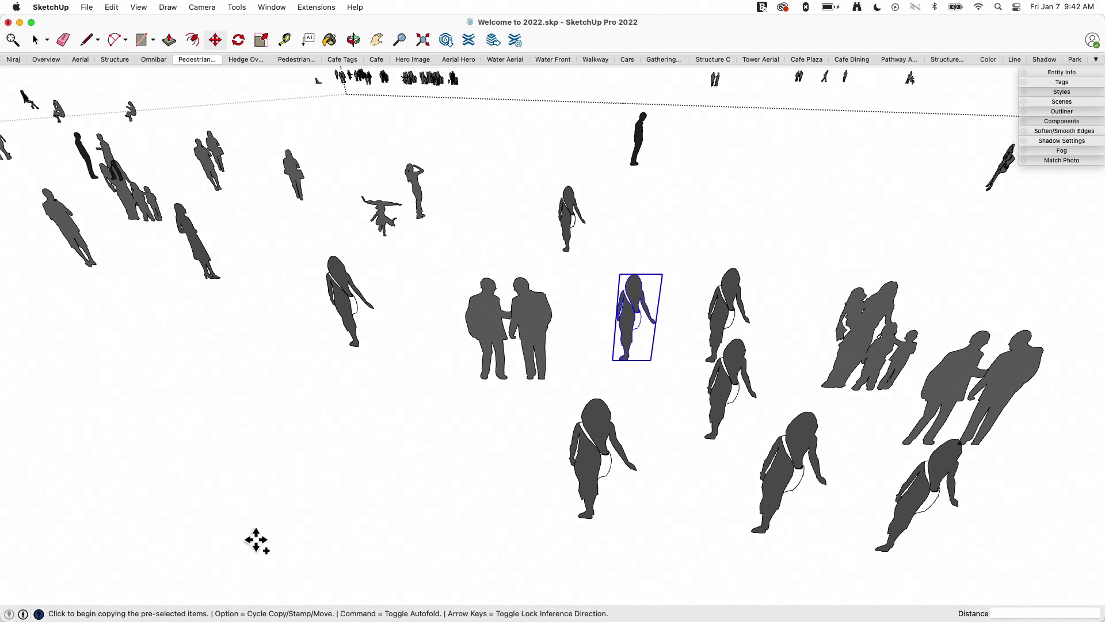
{"action": "key", "text": "alt"}
{"action": "key", "text": "alt"}
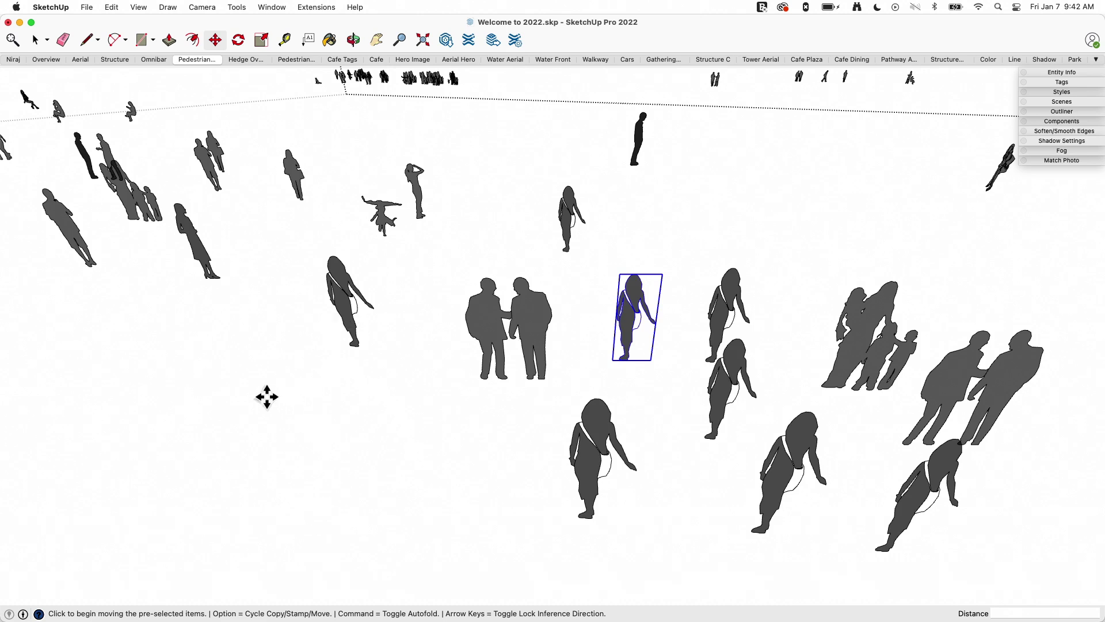
{"action": "mouse_move", "coordinate": [451, 478]}
{"action": "middle_mouse_down"}
{"action": "mouse_move", "coordinate": [447, 434]}
{"action": "mouse_move", "coordinate": [446, 484]}
{"action": "mouse_move", "coordinate": [432, 479]}
{"action": "middle_mouse_up"}
Clear the selection, orbit over the crowd, and switch to the Park scene with round planters
{"action": "key", "text": "space"}
{"action": "left_click", "coordinate": [328, 473]}
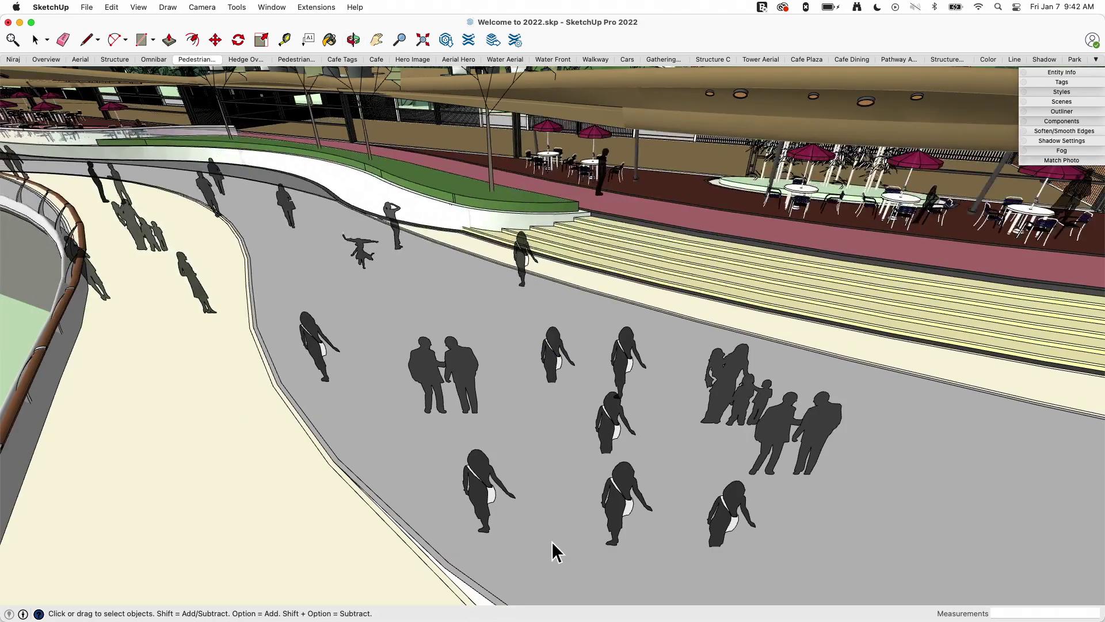
{"action": "middle_click_drag", "start_coordinate": [555, 547], "coordinate": [656, 452]}
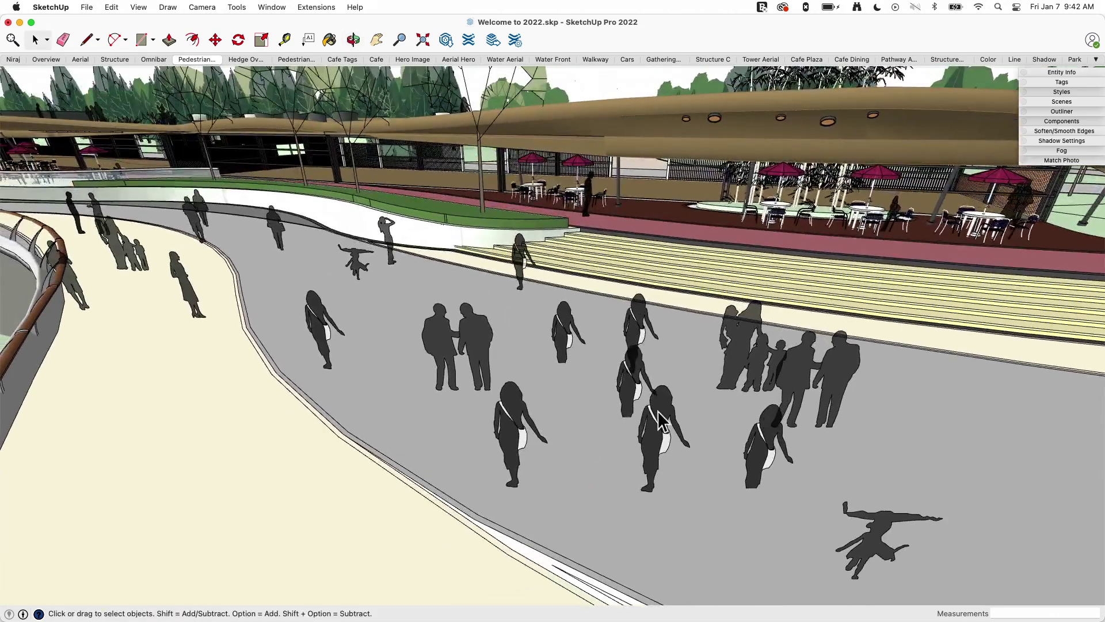
{"action": "middle_click_drag", "start_coordinate": [324, 341], "coordinate": [664, 383]}
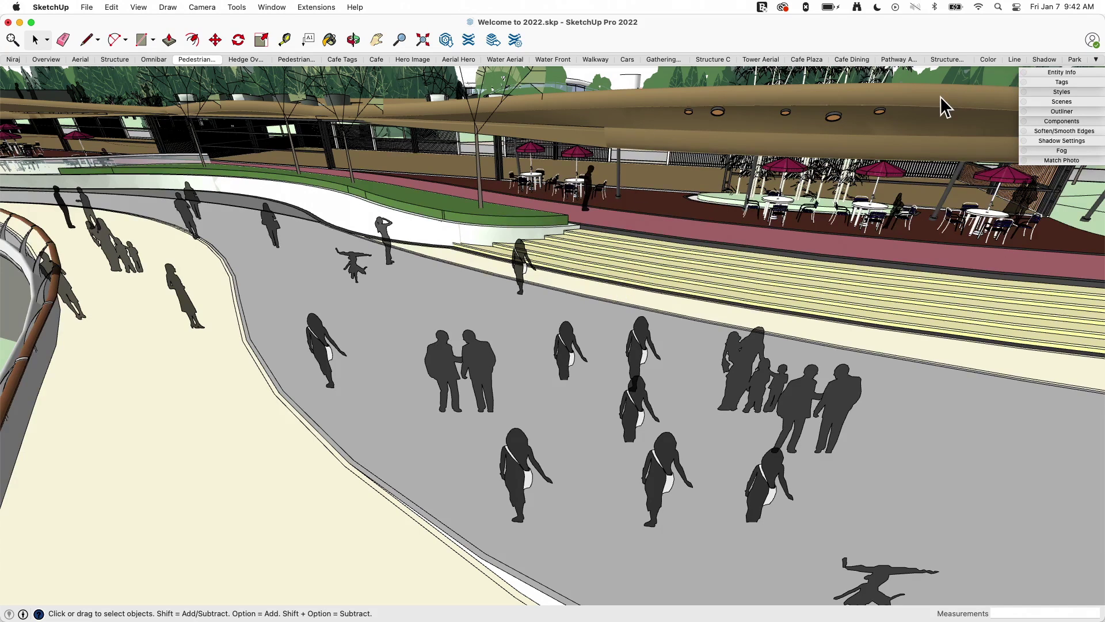
{"action": "left_click", "coordinate": [1073, 60]}
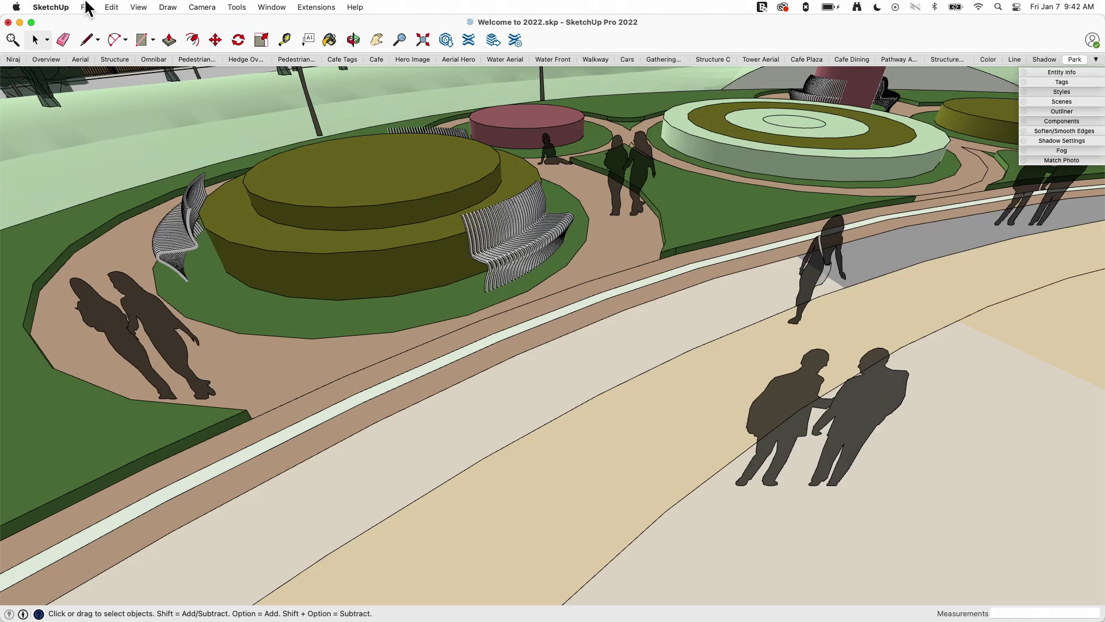
Activate the Freehand tool from the pencil flyout and confirm it under Draw > Lines
{"action": "left_click", "coordinate": [96, 39]}
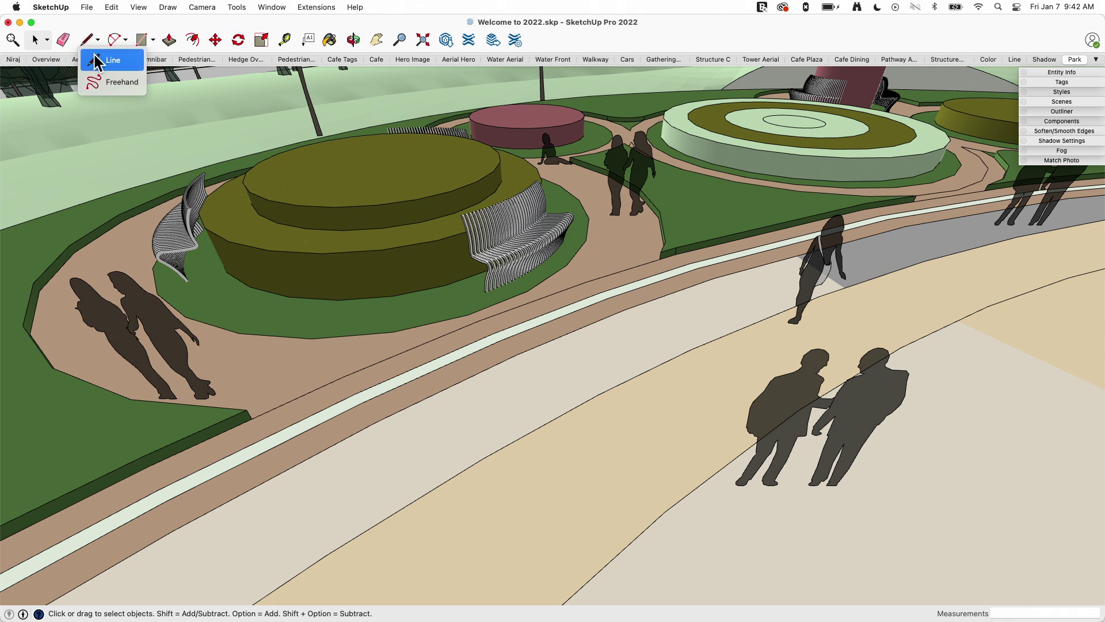
{"action": "left_click", "coordinate": [103, 81]}
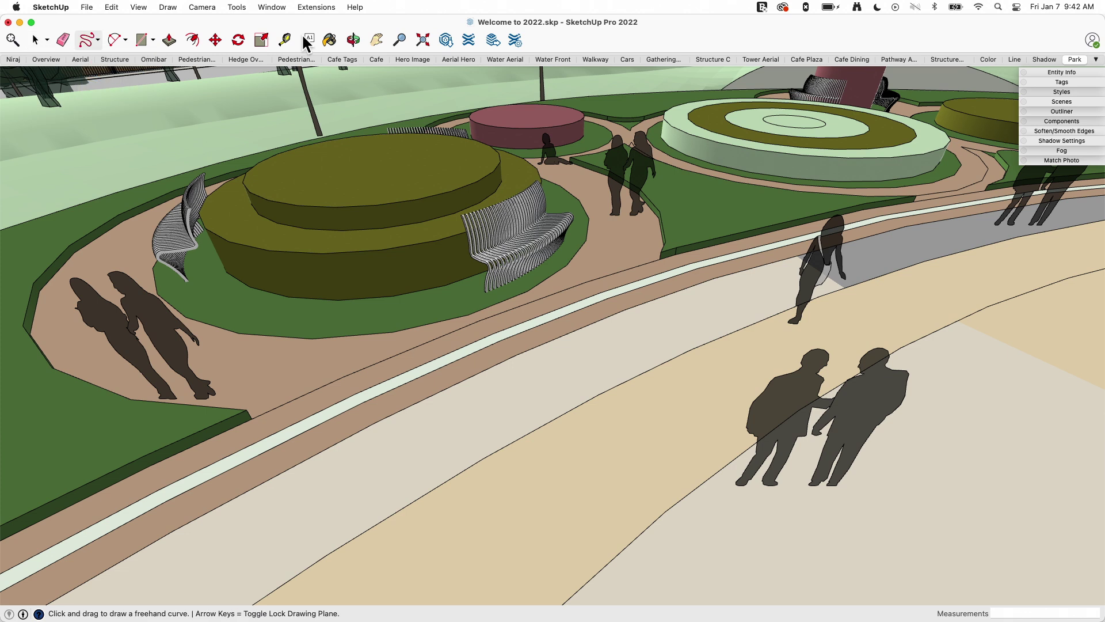
{"action": "left_click", "coordinate": [166, 7]}
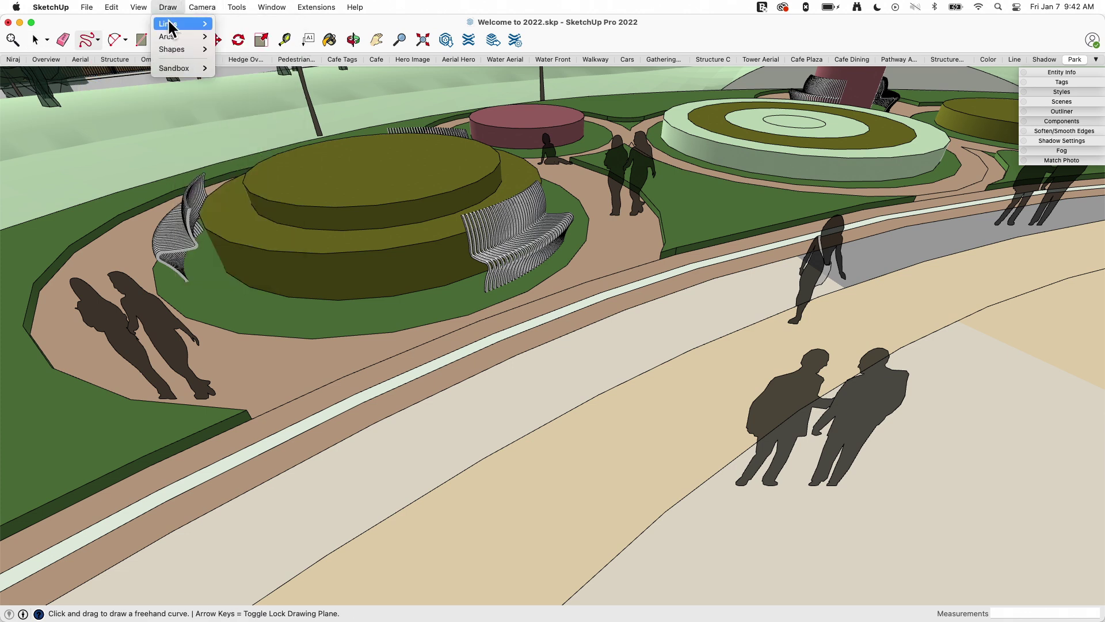
{"action": "mouse_move", "coordinate": [170, 24]}
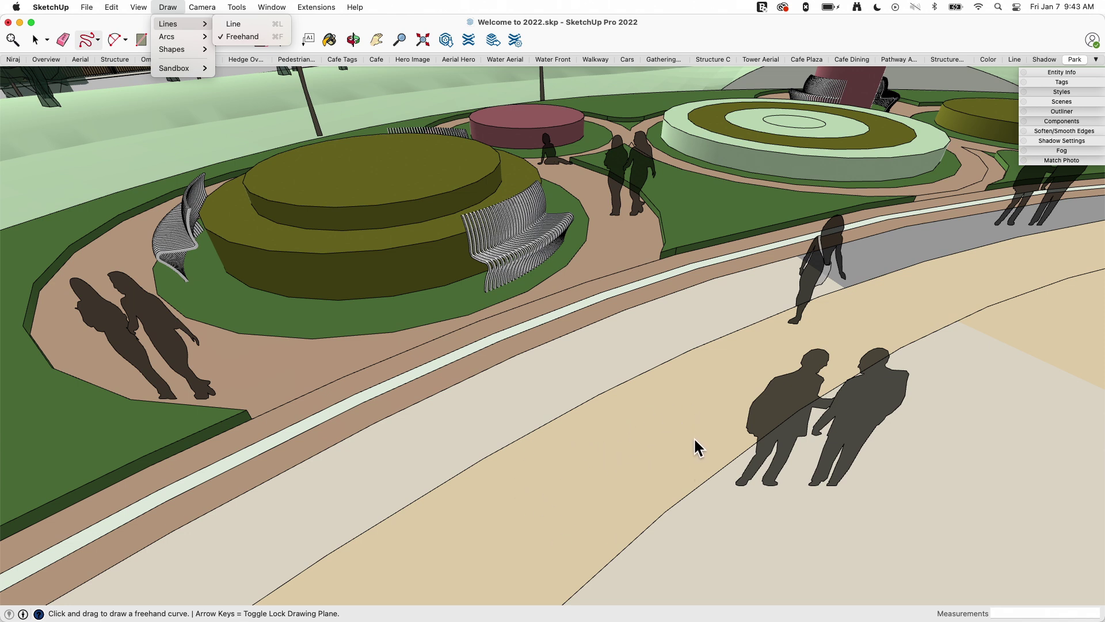
Draw a closed wavy freehand loop on the tan walkway and orbit to inspect the new face
{"action": "left_click", "coordinate": [233, 37]}
{"action": "mouse_move", "coordinate": [670, 462]}
{"action": "left_mouse_down"}
{"action": "mouse_move", "coordinate": [653, 443]}
{"action": "mouse_move", "coordinate": [602, 434]}
{"action": "mouse_move", "coordinate": [582, 457]}
{"action": "mouse_move", "coordinate": [596, 489]}
{"action": "mouse_move", "coordinate": [586, 522]}
{"action": "mouse_move", "coordinate": [505, 496]}
{"action": "mouse_move", "coordinate": [463, 506]}
{"action": "mouse_move", "coordinate": [465, 532]}
{"action": "mouse_move", "coordinate": [491, 543]}
{"action": "mouse_move", "coordinate": [490, 562]}
{"action": "mouse_move", "coordinate": [437, 574]}
{"action": "mouse_move", "coordinate": [460, 595]}
{"action": "mouse_move", "coordinate": [519, 593]}
{"action": "mouse_move", "coordinate": [525, 544]}
{"action": "mouse_move", "coordinate": [584, 551]}
{"action": "mouse_move", "coordinate": [628, 489]}
{"action": "mouse_move", "coordinate": [670, 462]}
{"action": "left_mouse_up"}
{"action": "mouse_move", "coordinate": [561, 564]}
{"action": "middle_mouse_down"}
{"action": "mouse_move", "coordinate": [637, 456]}
{"action": "mouse_move", "coordinate": [506, 547]}
{"action": "mouse_move", "coordinate": [544, 397]}
{"action": "middle_mouse_up"}
{"action": "scroll", "coordinate": [506, 445], "scroll_direction": "up", "scroll_amount": 5}
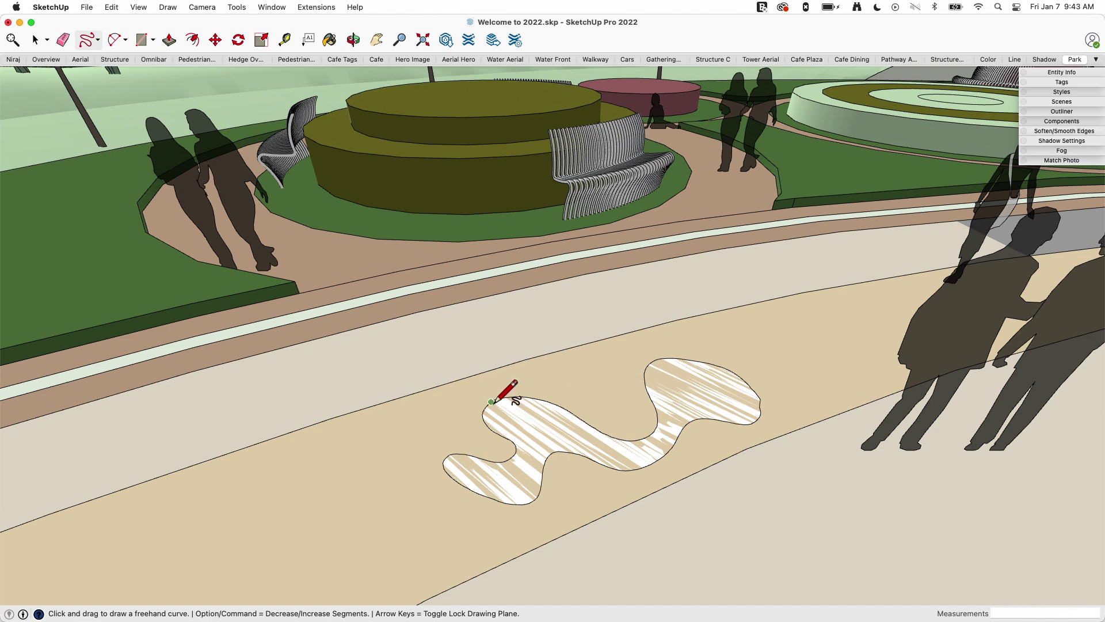
{"action": "key", "text": "o"}
{"action": "mouse_move", "coordinate": [551, 403]}
{"action": "middle_mouse_down"}
{"action": "mouse_move", "coordinate": [694, 444]}
{"action": "mouse_move", "coordinate": [572, 306]}
{"action": "middle_mouse_up"}
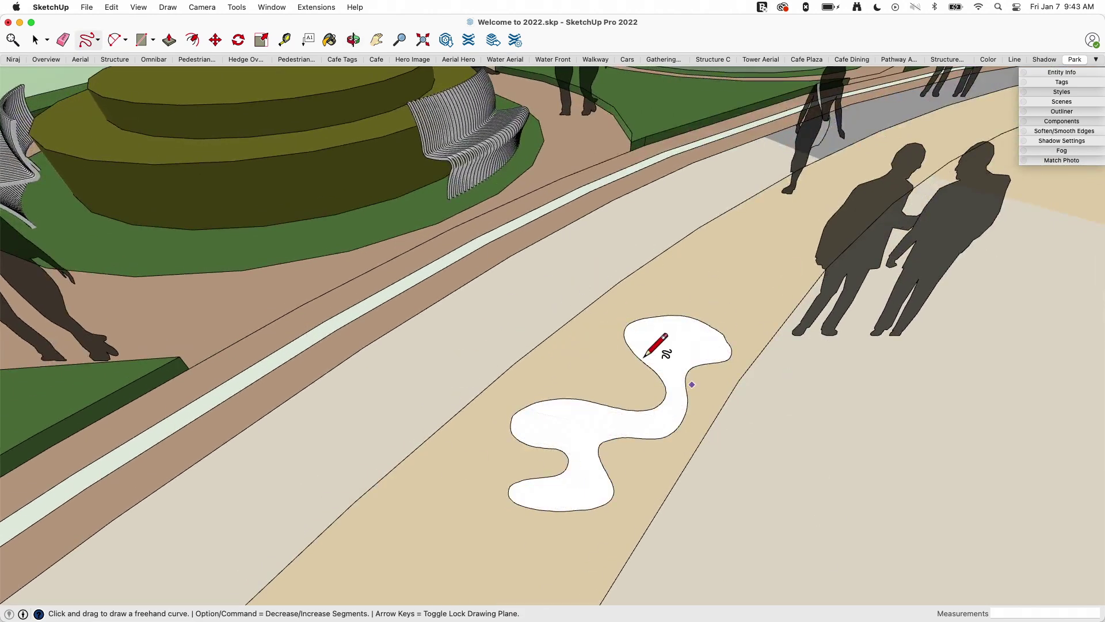
{"action": "middle_click_drag", "start_coordinate": [490, 353], "coordinate": [345, 298]}
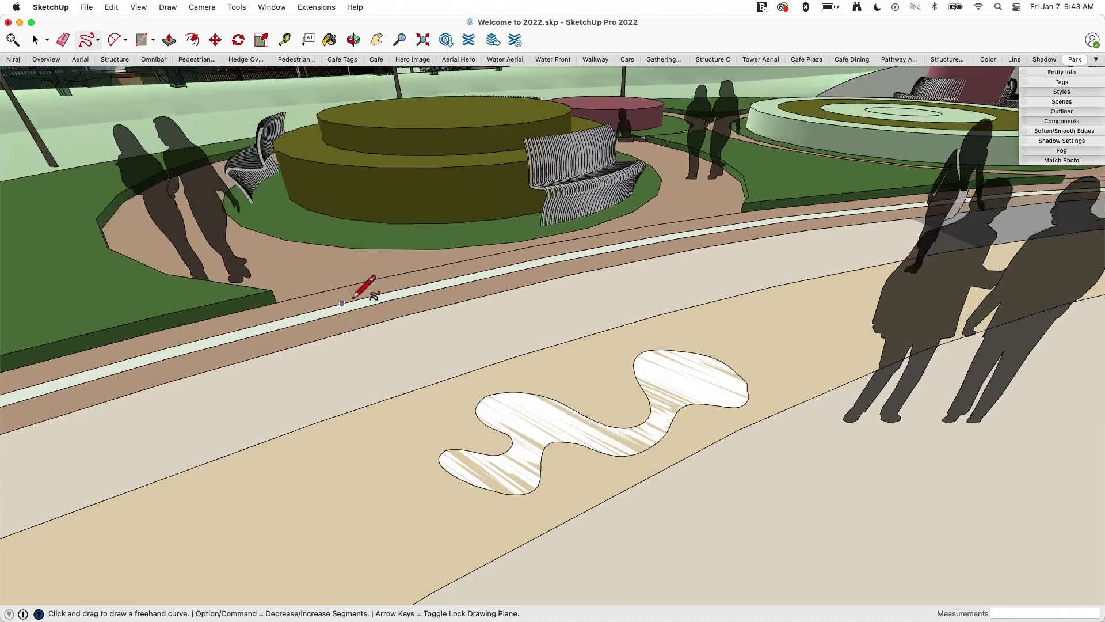
Zoom to the round planter mound and drag a freehand curve across its top tier
{"action": "scroll", "coordinate": [305, 127], "scroll_direction": "up", "scroll_amount": 3}
{"action": "scroll", "coordinate": [305, 127], "scroll_direction": "up", "scroll_amount": 3}
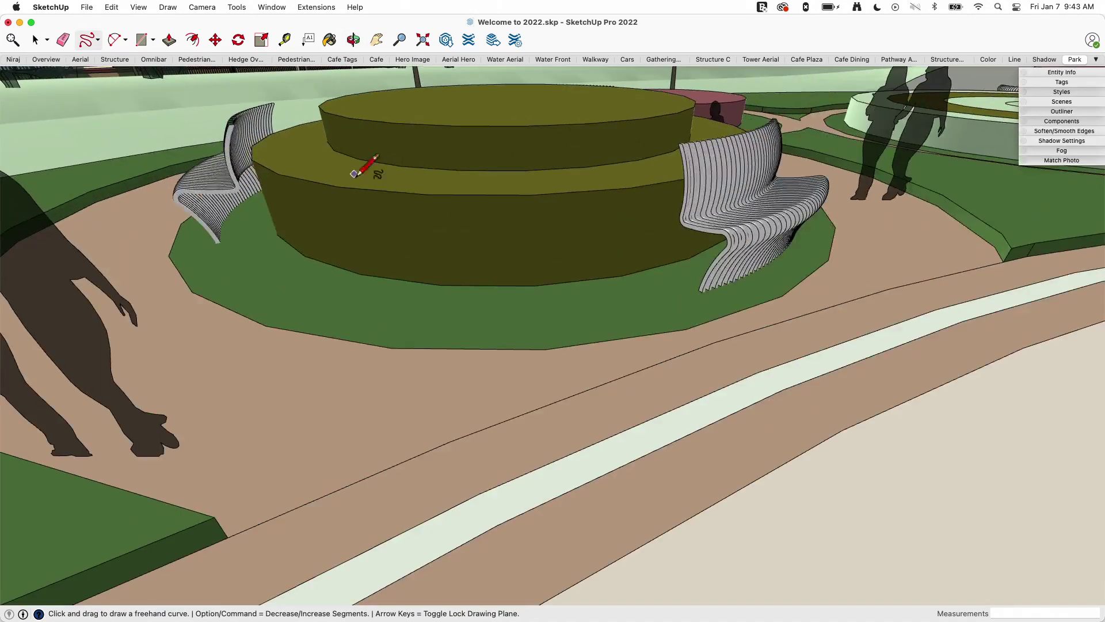
{"action": "scroll", "coordinate": [486, 198], "scroll_direction": "up", "scroll_amount": 4}
{"action": "mouse_move", "coordinate": [419, 305]}
{"action": "middle_mouse_down"}
{"action": "mouse_move", "coordinate": [436, 372]}
{"action": "mouse_move", "coordinate": [429, 346]}
{"action": "middle_mouse_up"}
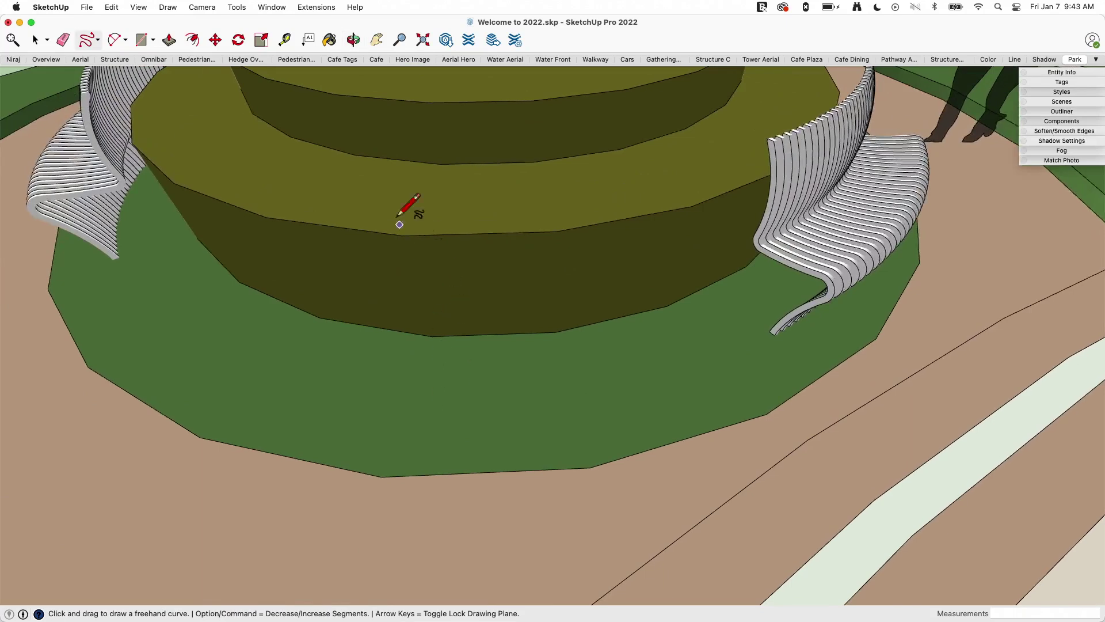
{"action": "scroll", "coordinate": [426, 230], "scroll_direction": "down", "scroll_amount": 3}
{"action": "mouse_move", "coordinate": [436, 97]}
{"action": "left_mouse_down"}
{"action": "mouse_move", "coordinate": [400, 118]}
{"action": "mouse_move", "coordinate": [408, 168]}
{"action": "mouse_move", "coordinate": [380, 191]}
{"action": "mouse_move", "coordinate": [404, 229]}
{"action": "mouse_move", "coordinate": [454, 247]}
{"action": "mouse_move", "coordinate": [507, 240]}
{"action": "mouse_move", "coordinate": [512, 221]}
{"action": "mouse_move", "coordinate": [496, 190]}
{"action": "mouse_move", "coordinate": [537, 144]}
{"action": "mouse_move", "coordinate": [530, 128]}
{"action": "mouse_move", "coordinate": [467, 97]}
{"action": "mouse_move", "coordinate": [444, 87]}
{"action": "mouse_move", "coordinate": [440, 97]}
{"action": "left_mouse_up"}
{"action": "mouse_move", "coordinate": [629, 230]}
{"action": "middle_mouse_down"}
{"action": "mouse_move", "coordinate": [493, 173]}
{"action": "mouse_move", "coordinate": [353, 93]}
{"action": "mouse_move", "coordinate": [165, 75]}
{"action": "mouse_move", "coordinate": [336, 242]}
{"action": "mouse_move", "coordinate": [596, 193]}
{"action": "mouse_move", "coordinate": [748, 219]}
{"action": "mouse_move", "coordinate": [992, 230]}
{"action": "middle_mouse_up"}
Orbit around the planter to inspect the curve, then re-angle toward the walkway
{"action": "mouse_move", "coordinate": [257, 377]}
{"action": "middle_mouse_down"}
{"action": "mouse_move", "coordinate": [383, 333]}
{"action": "mouse_move", "coordinate": [537, 247]}
{"action": "mouse_move", "coordinate": [357, 339]}
{"action": "mouse_move", "coordinate": [144, 313]}
{"action": "mouse_move", "coordinate": [20, 362]}
{"action": "mouse_move", "coordinate": [403, 138]}
{"action": "middle_mouse_up"}
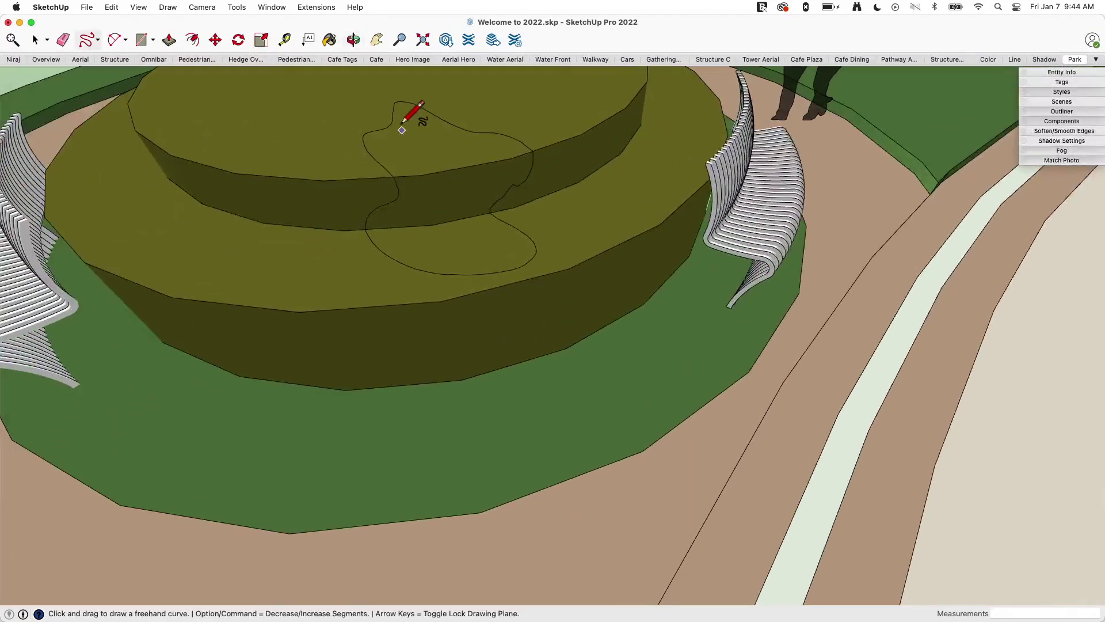
{"action": "mouse_move", "coordinate": [785, 316]}
{"action": "middle_mouse_down"}
{"action": "mouse_move", "coordinate": [629, 261]}
{"action": "mouse_move", "coordinate": [533, 133]}
{"action": "middle_mouse_up"}
{"action": "mouse_move", "coordinate": [615, 244]}
{"action": "middle_mouse_down"}
{"action": "mouse_move", "coordinate": [506, 178]}
{"action": "mouse_move", "coordinate": [457, 192]}
{"action": "mouse_move", "coordinate": [578, 241]}
{"action": "middle_mouse_up"}
{"action": "scroll", "coordinate": [578, 241], "scroll_direction": "down", "scroll_amount": 3}
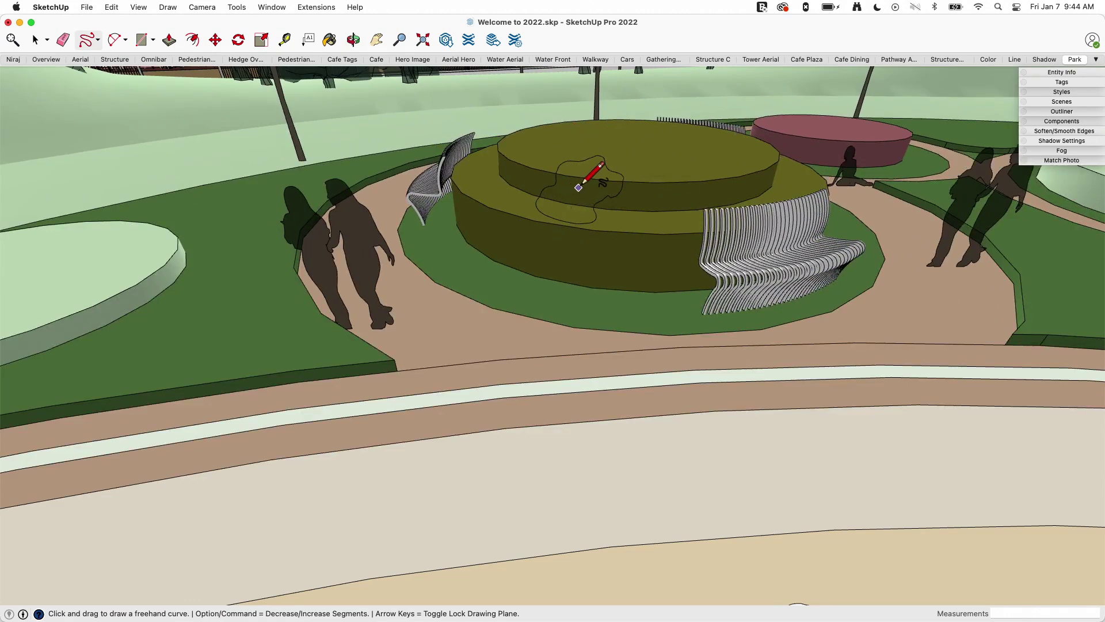
{"action": "mouse_move", "coordinate": [535, 197]}
{"action": "middle_mouse_down"}
{"action": "mouse_move", "coordinate": [561, 230]}
{"action": "mouse_move", "coordinate": [639, 173]}
{"action": "middle_mouse_up"}
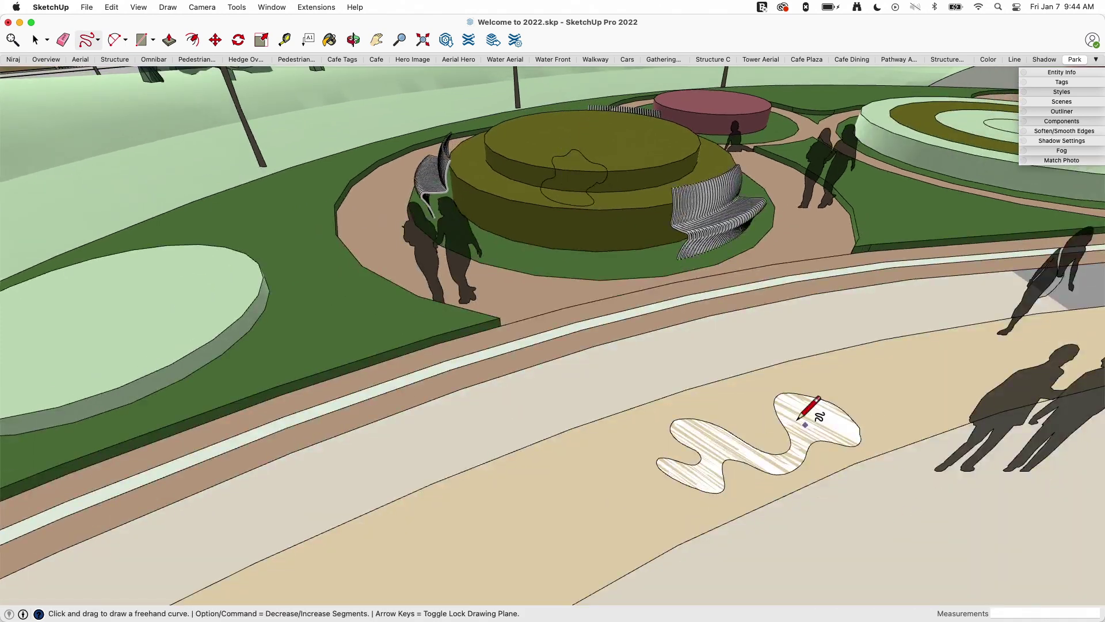
{"action": "middle_click_drag", "start_coordinate": [722, 402], "coordinate": [777, 403]}
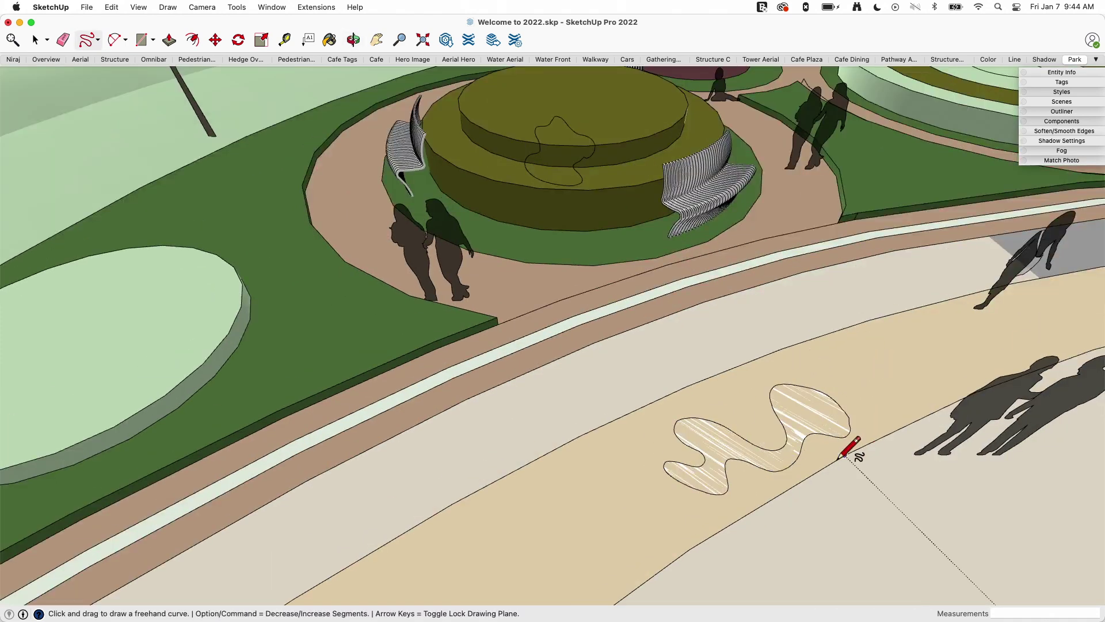